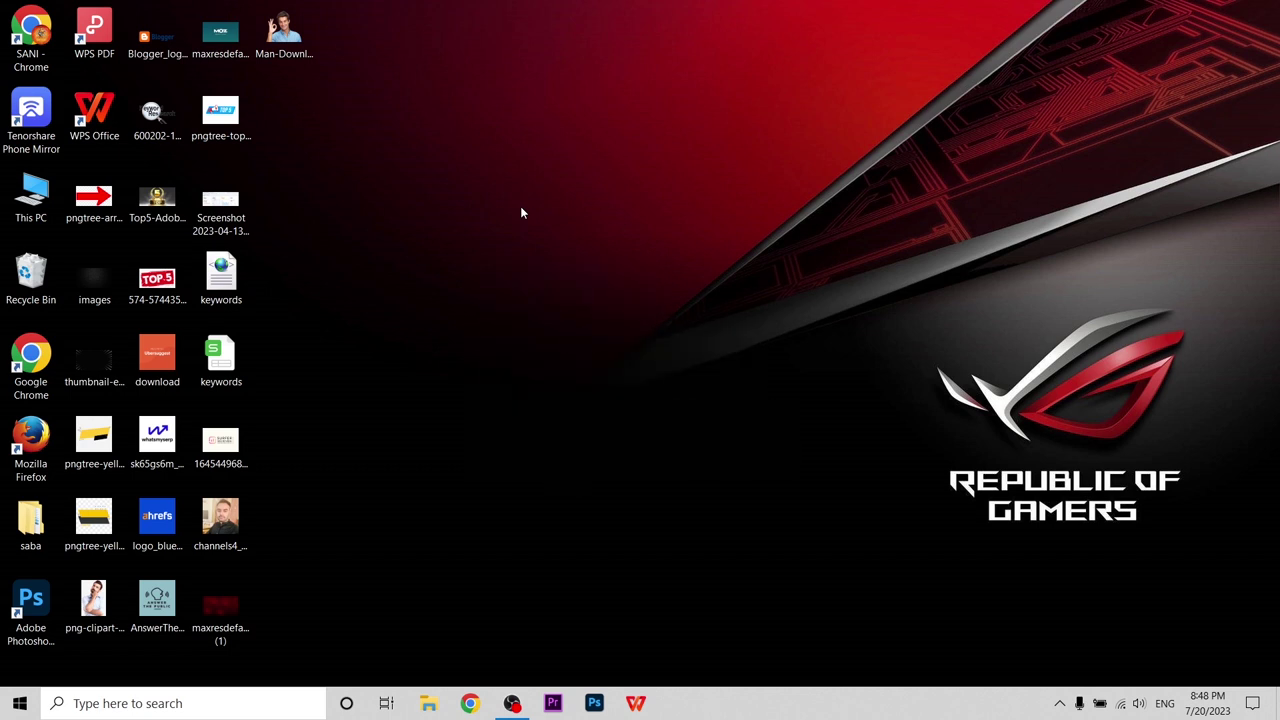
- Switch to Chrome and open the Febspot website from the Google results for "febspot"
click(469, 703)
click(606, 392)
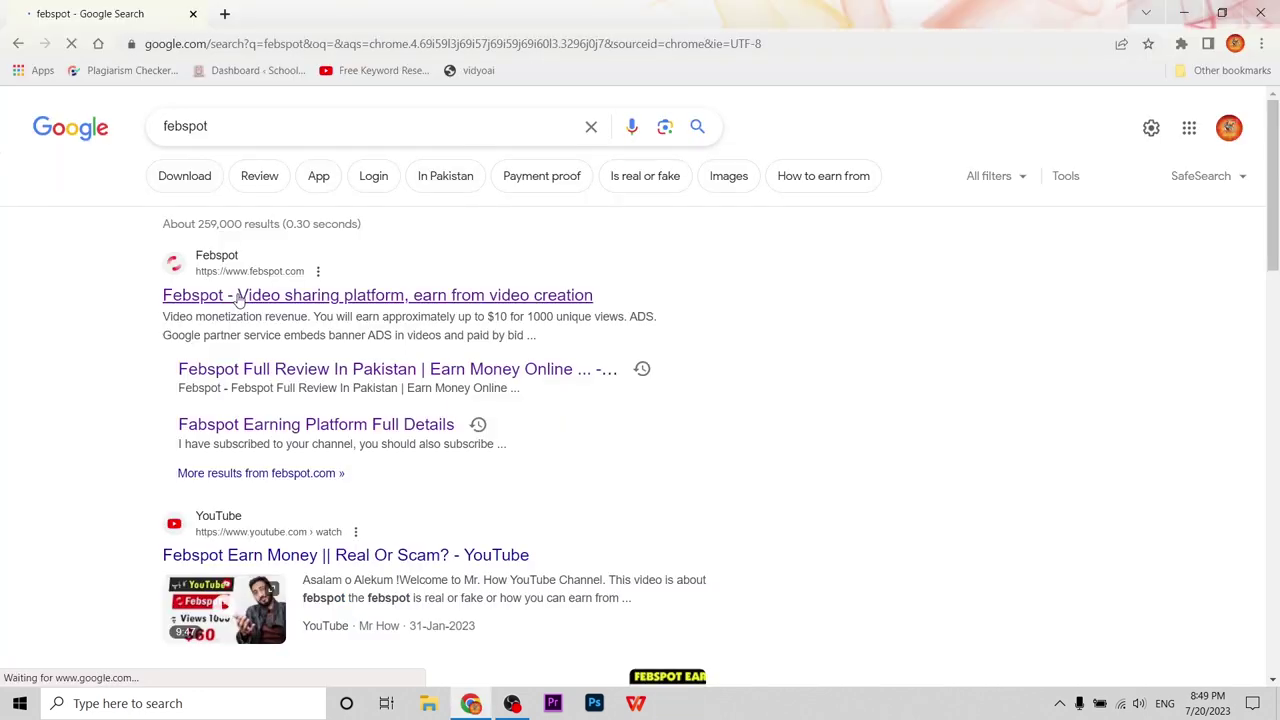
click(268, 298)
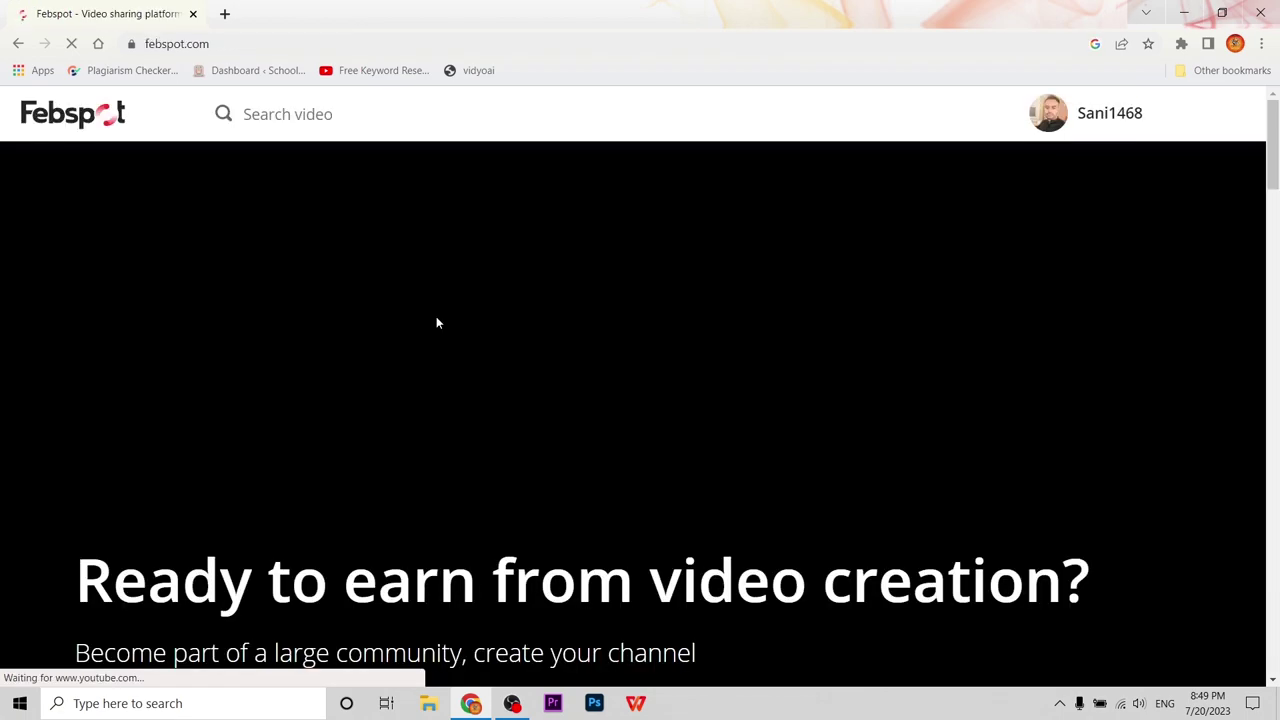
- Look over the Febspot home page and open its account registration form
scroll(549, 298, down, 15)
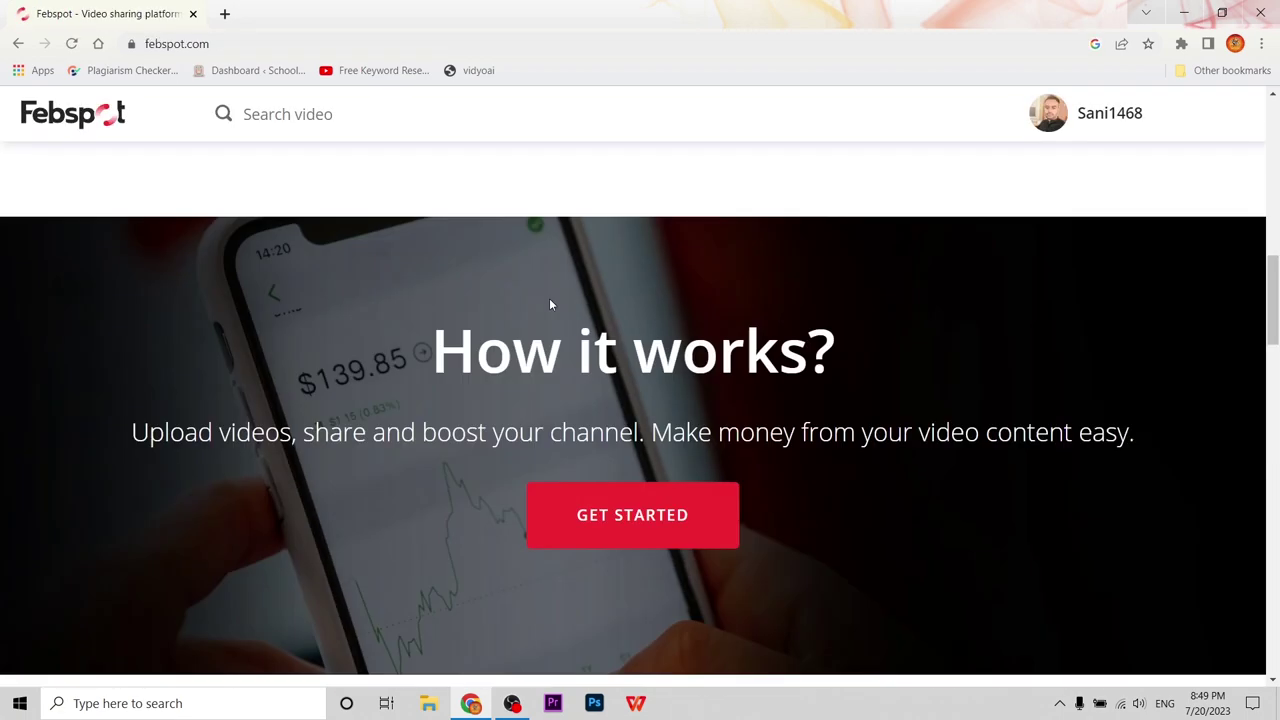
scroll(558, 307, up, 10)
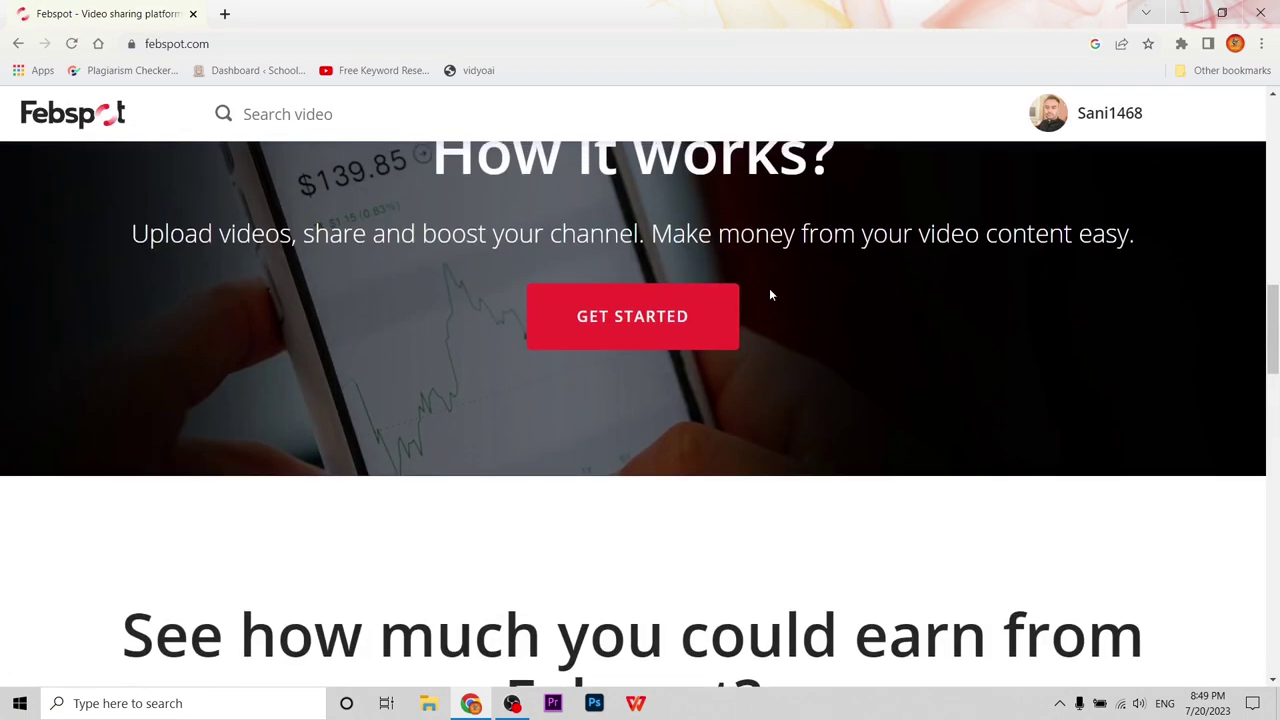
scroll(770, 295, down, 3)
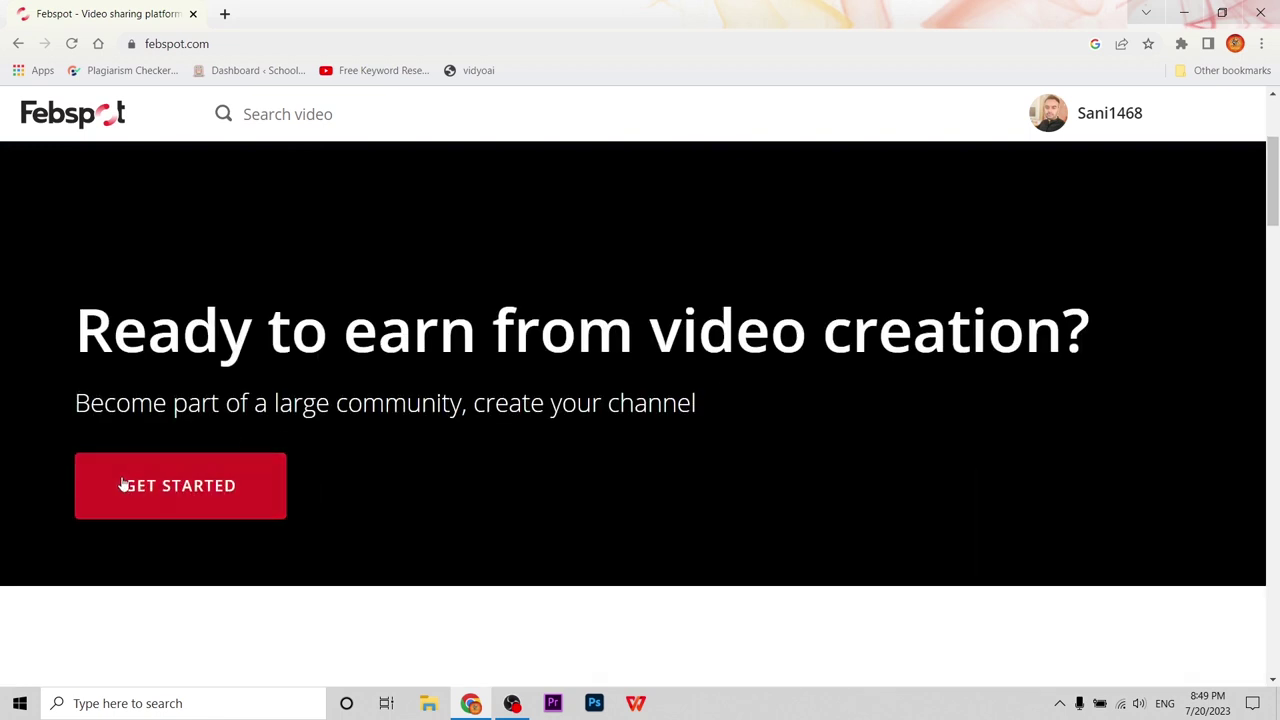
click(145, 486)
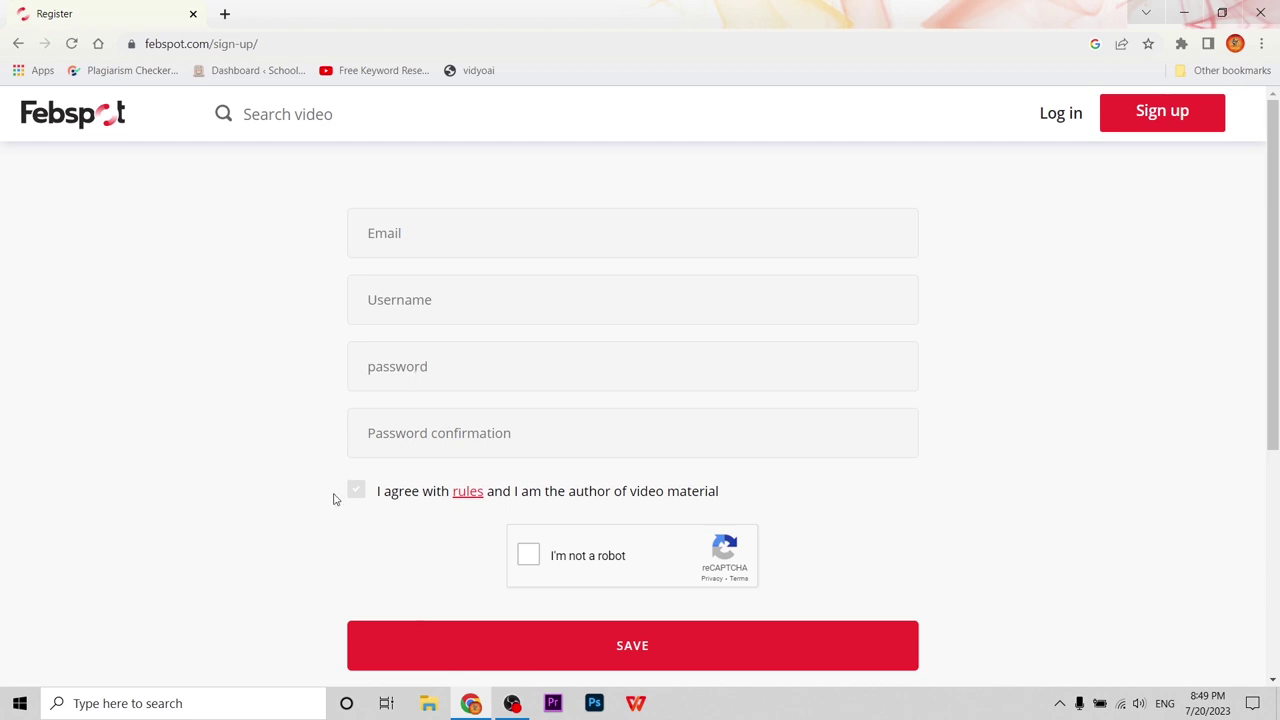
scroll(360, 464, down, 1)
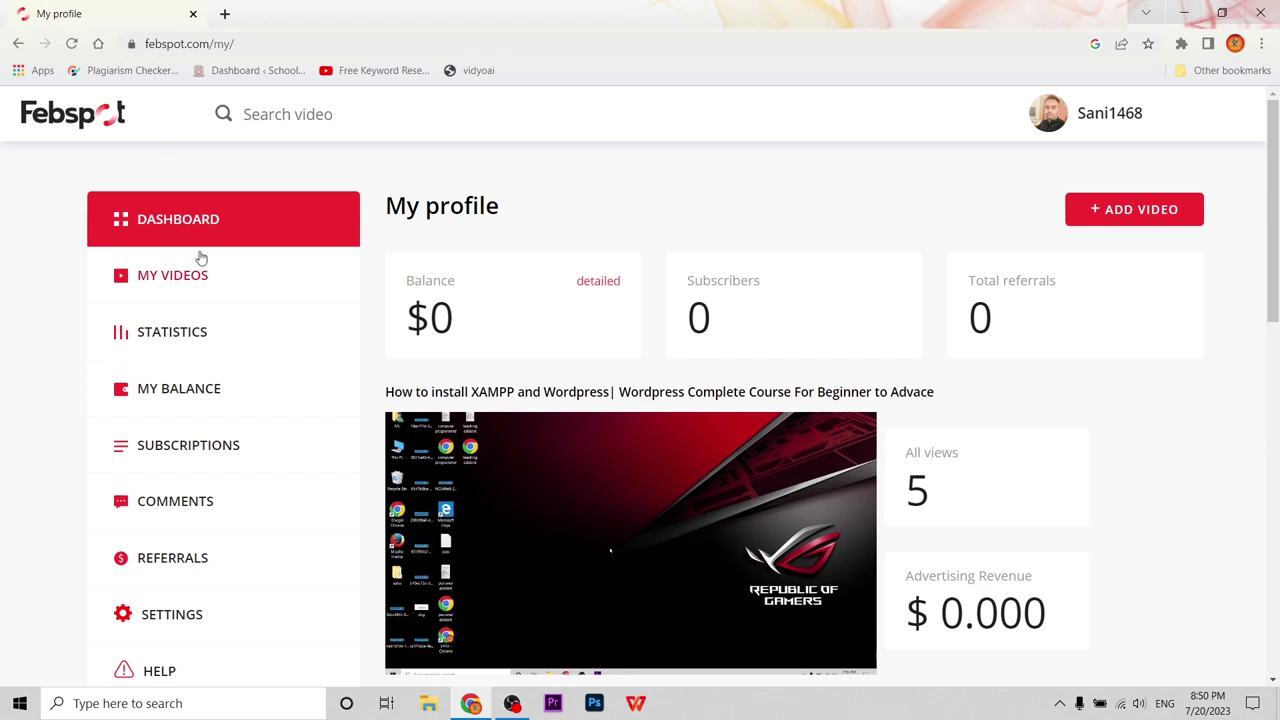
- Review the profile dashboard and the My Videos page, and open the page for adding a video
scroll(690, 405, down, 3)
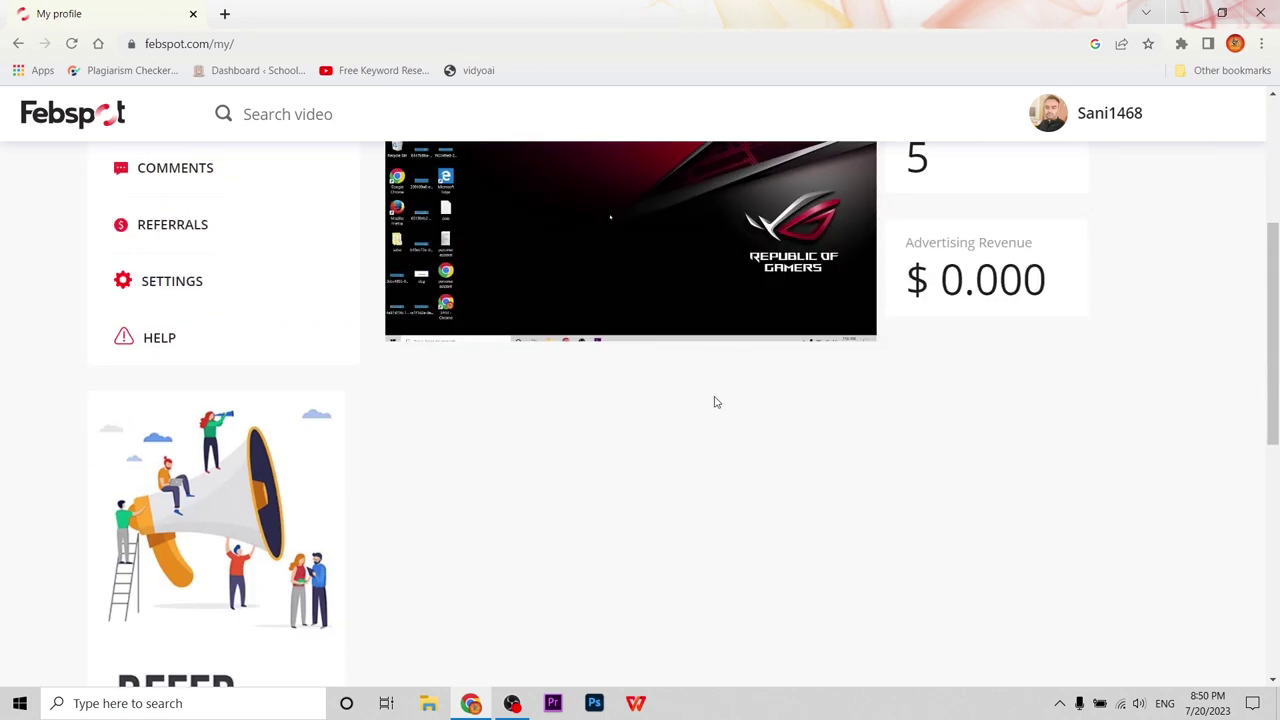
scroll(714, 403, up, 2)
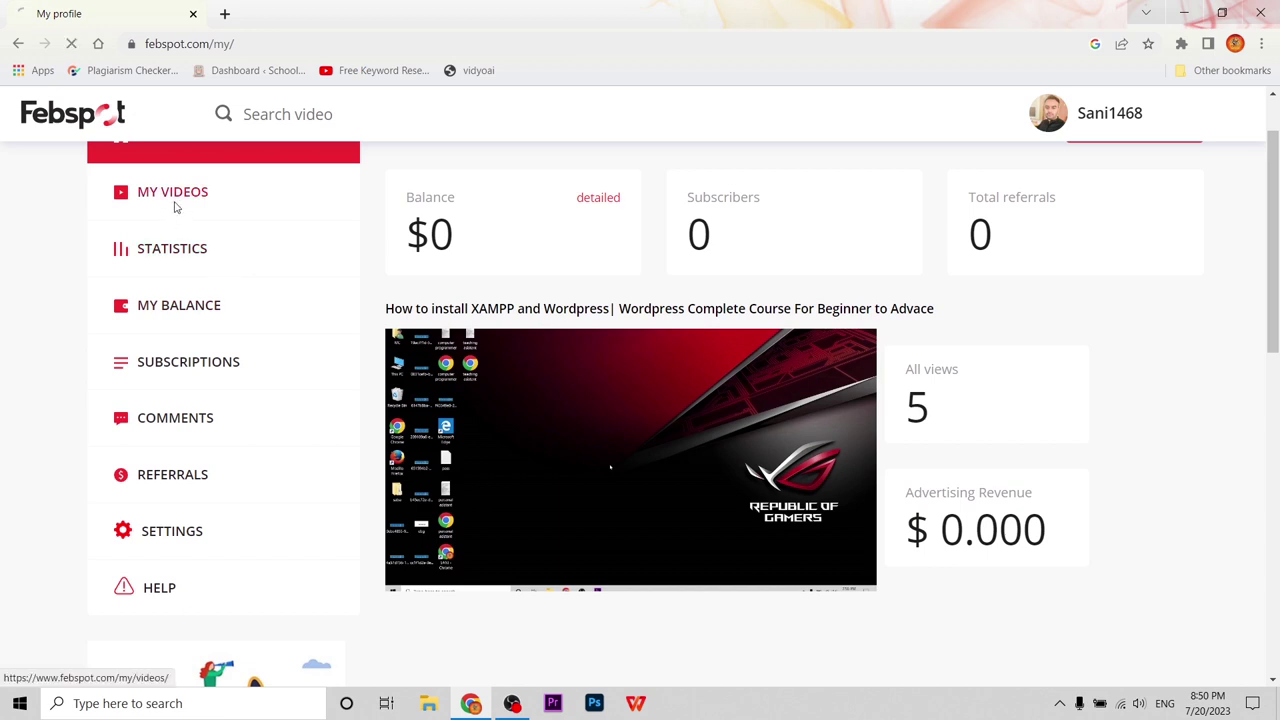
click(174, 205)
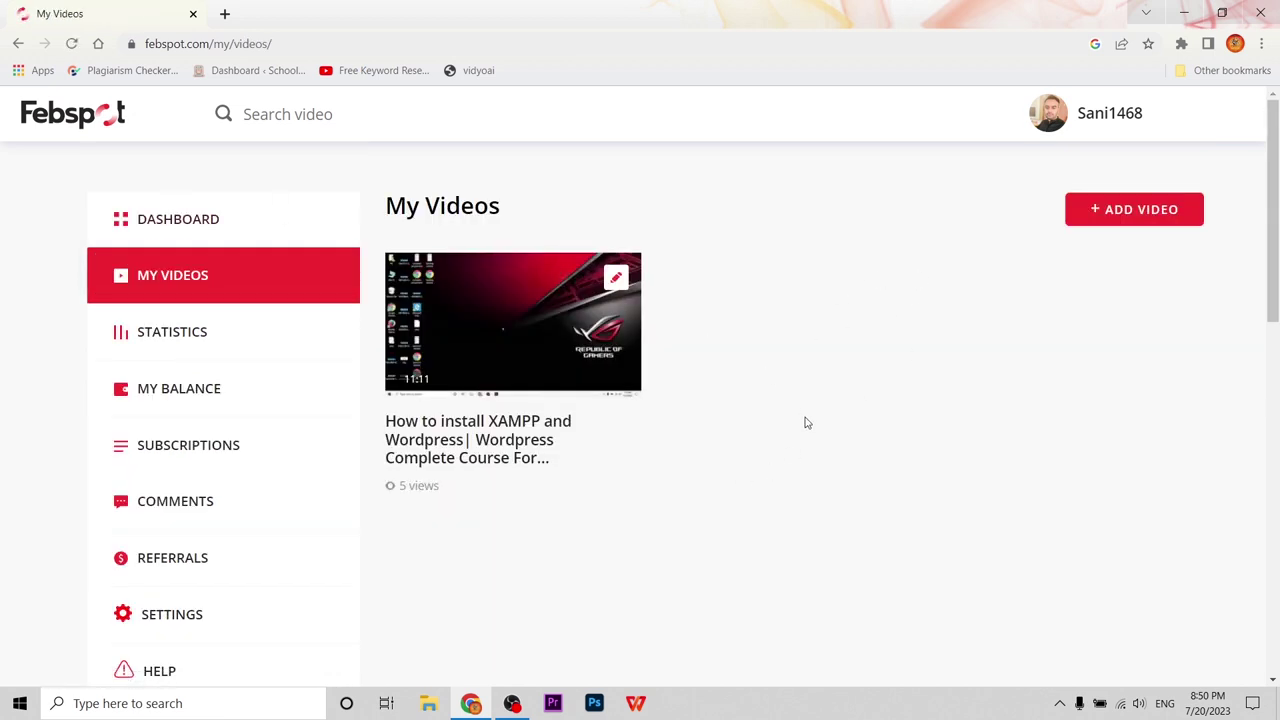
click(1160, 226)
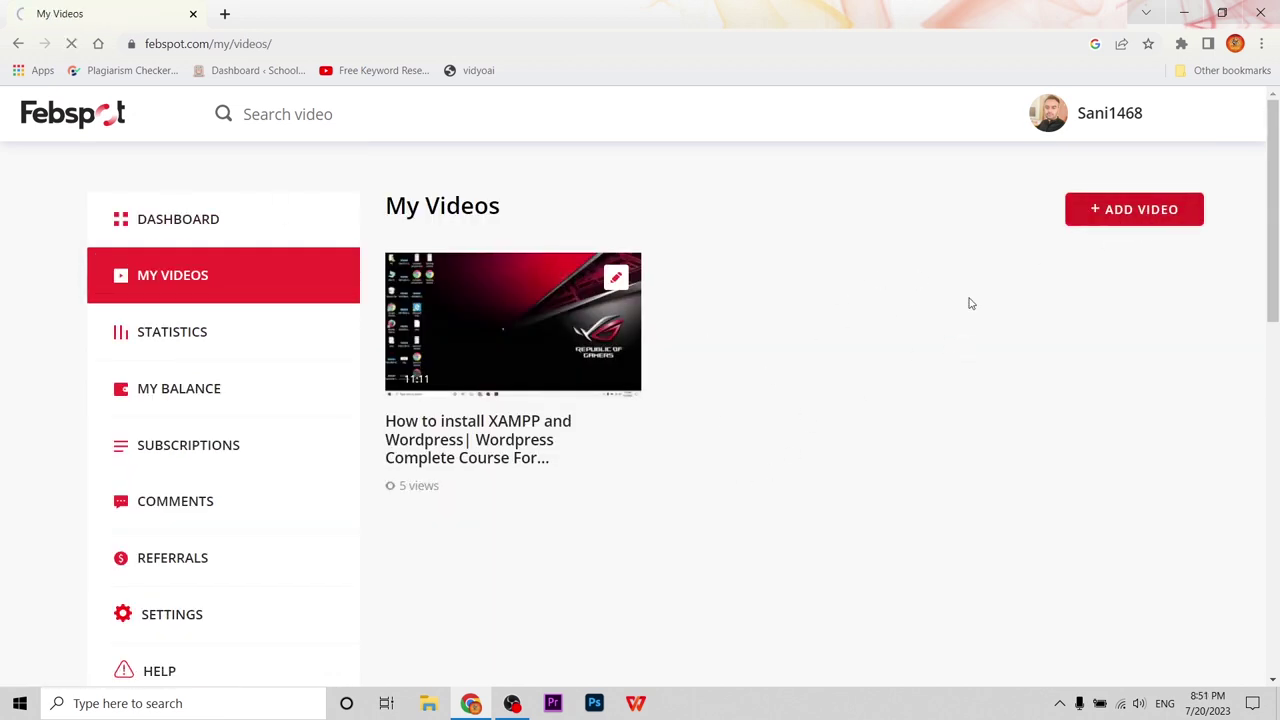
scroll(622, 441, down, 3)
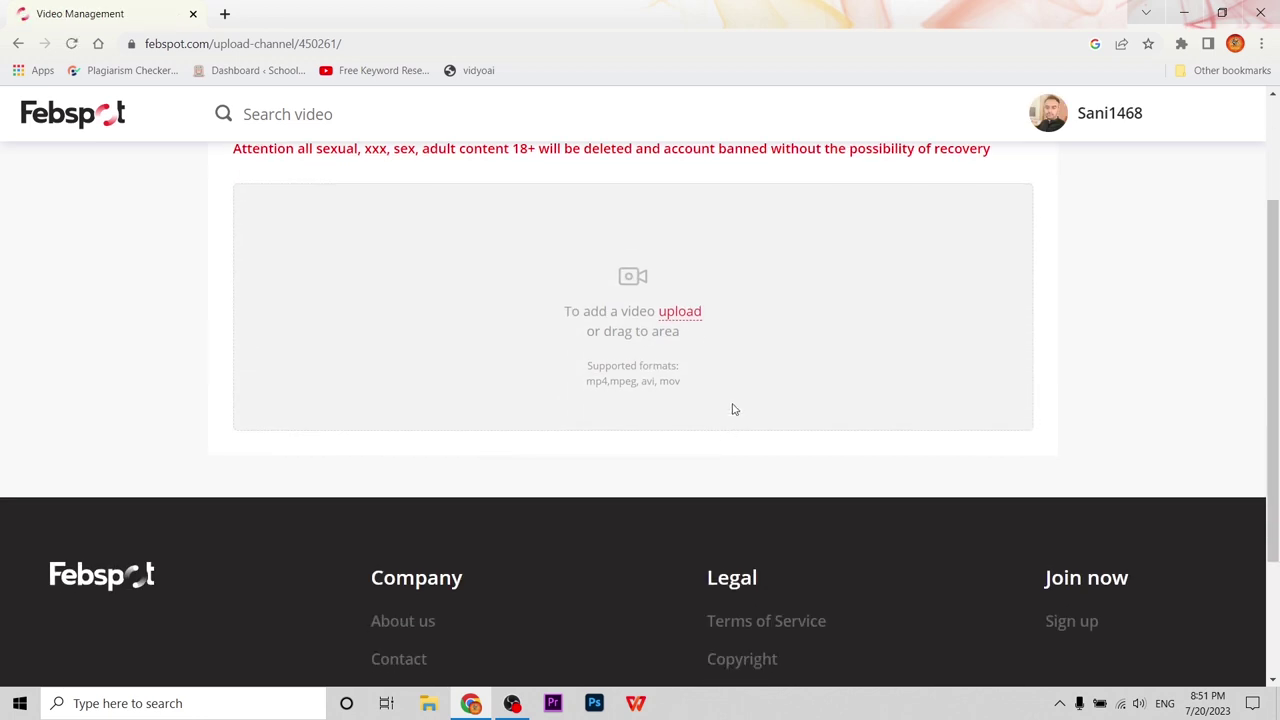
click(694, 317)
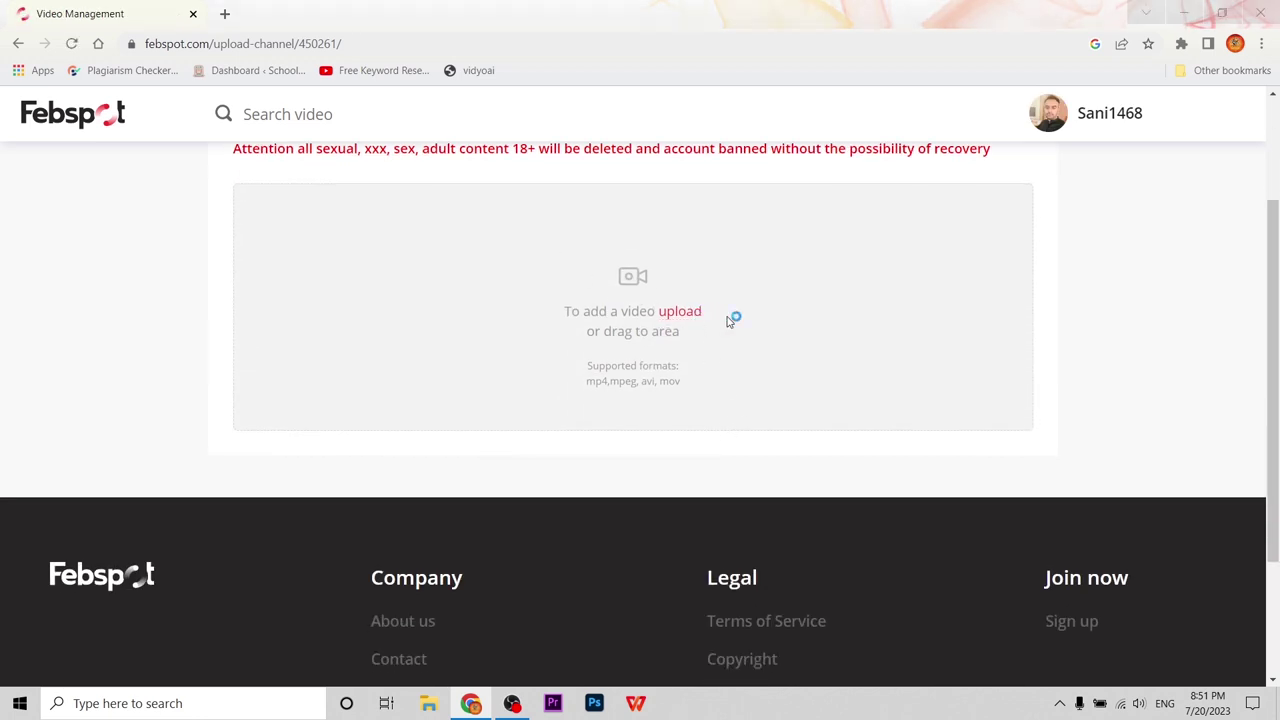
scroll(560, 250, down, 10)
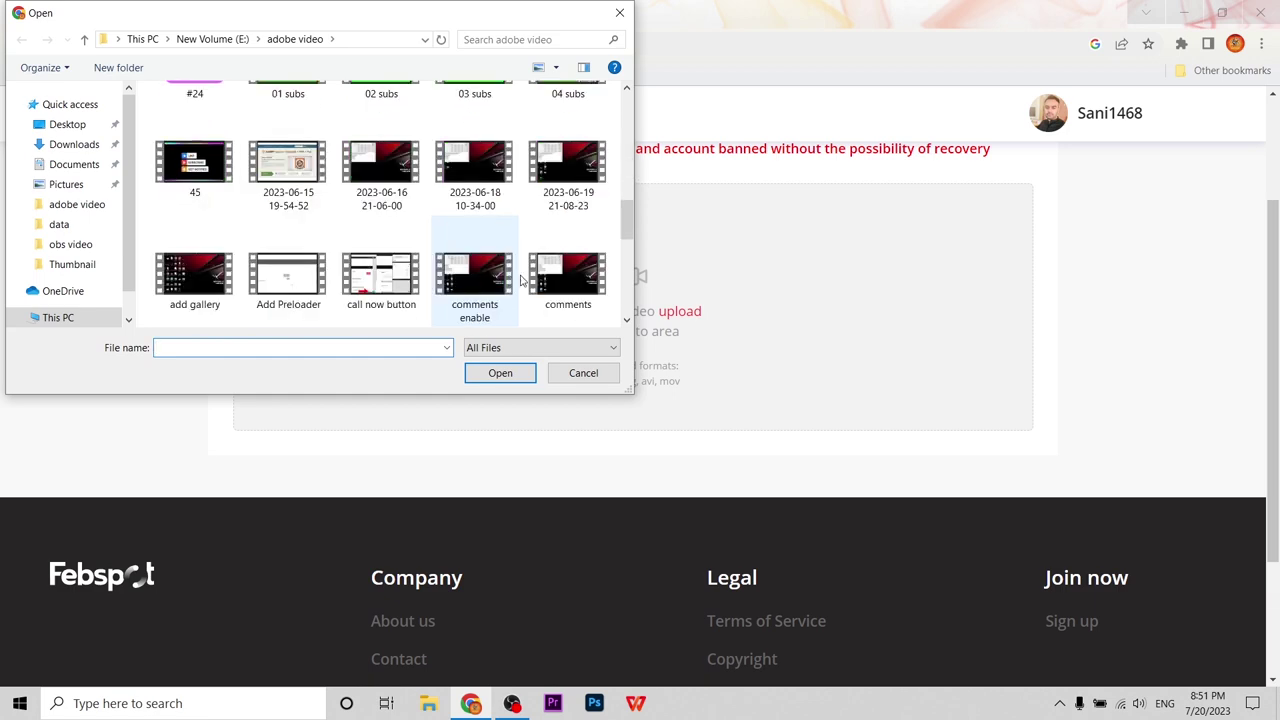
click(594, 381)
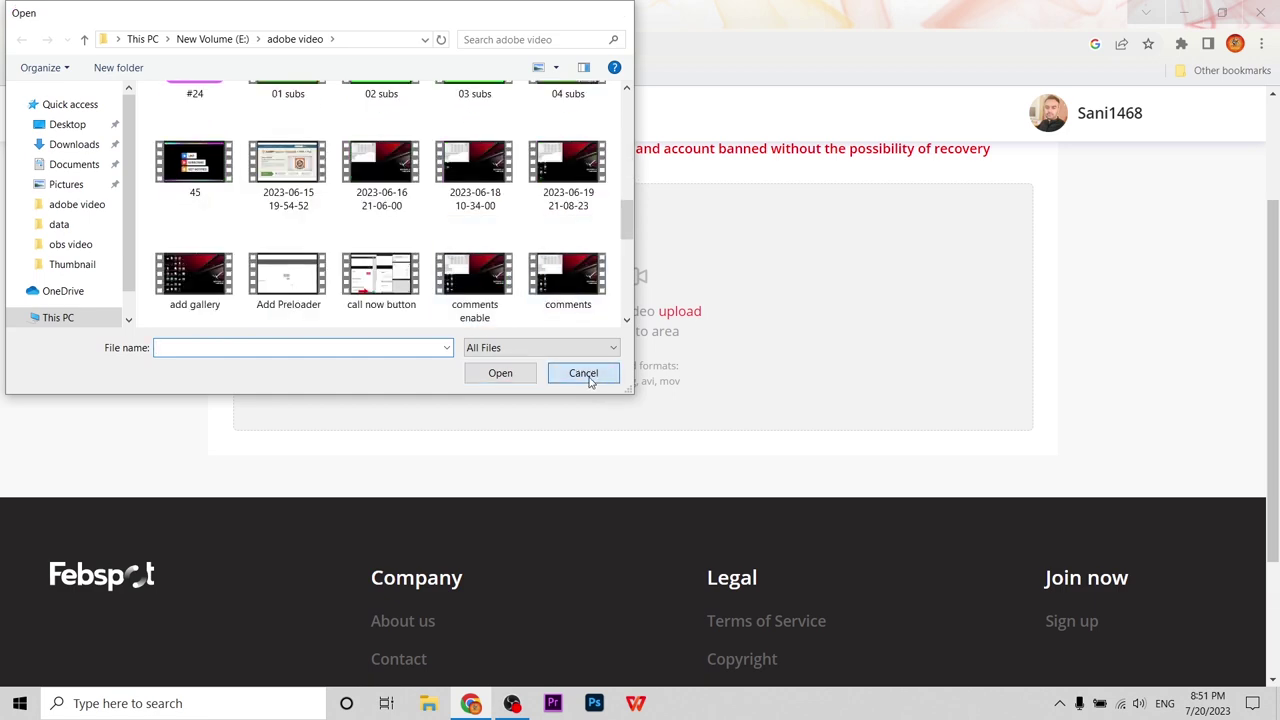
click(671, 317)
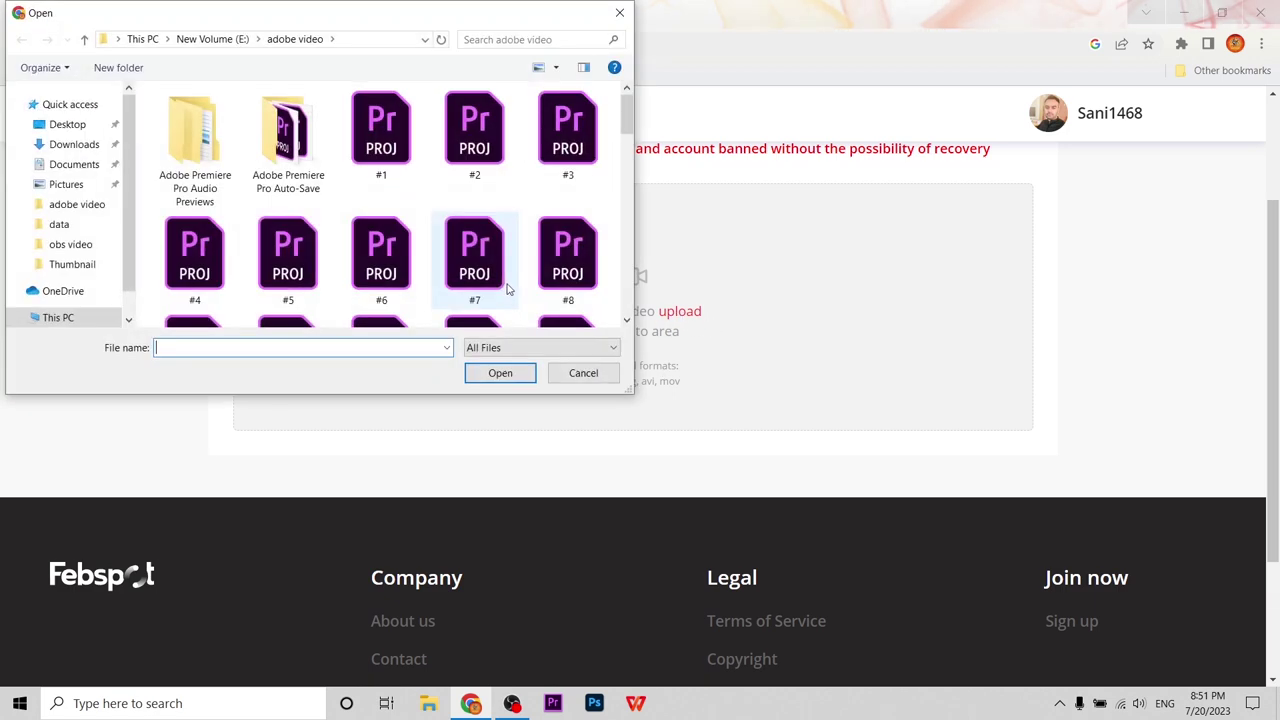
scroll(510, 288, down, 5)
click(470, 290)
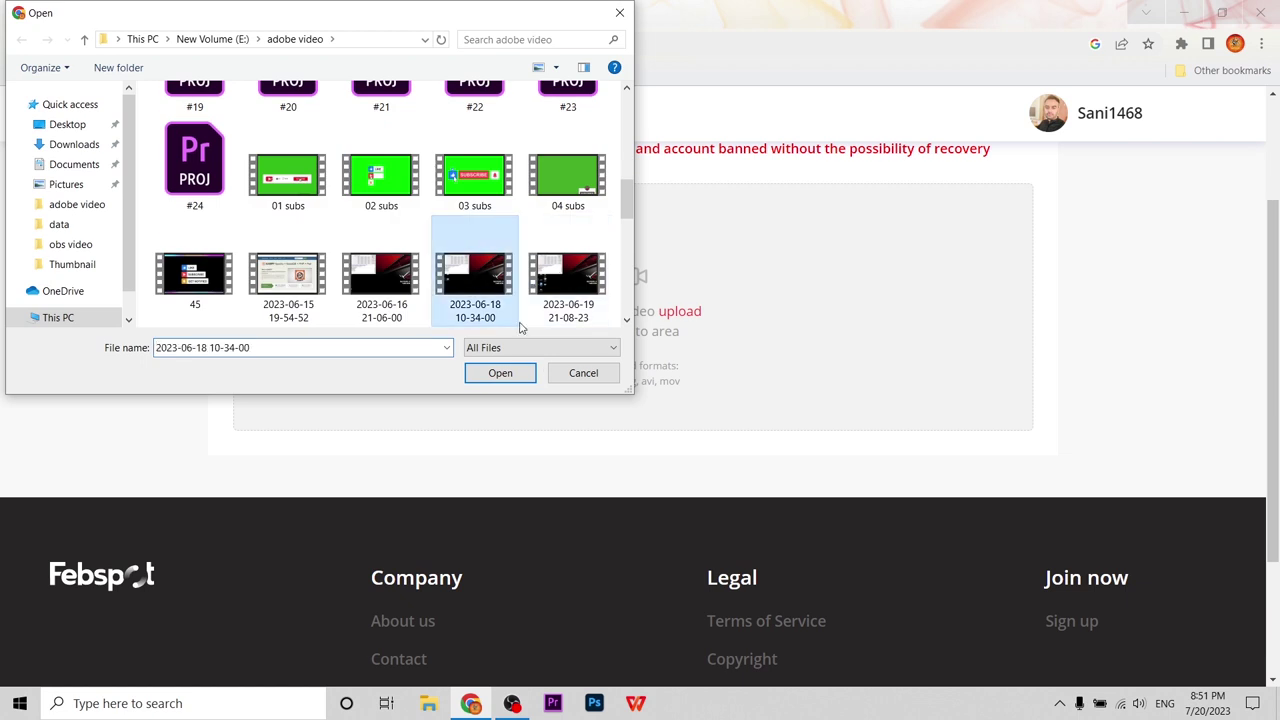
click(490, 372)
scroll(634, 286, up, 2)
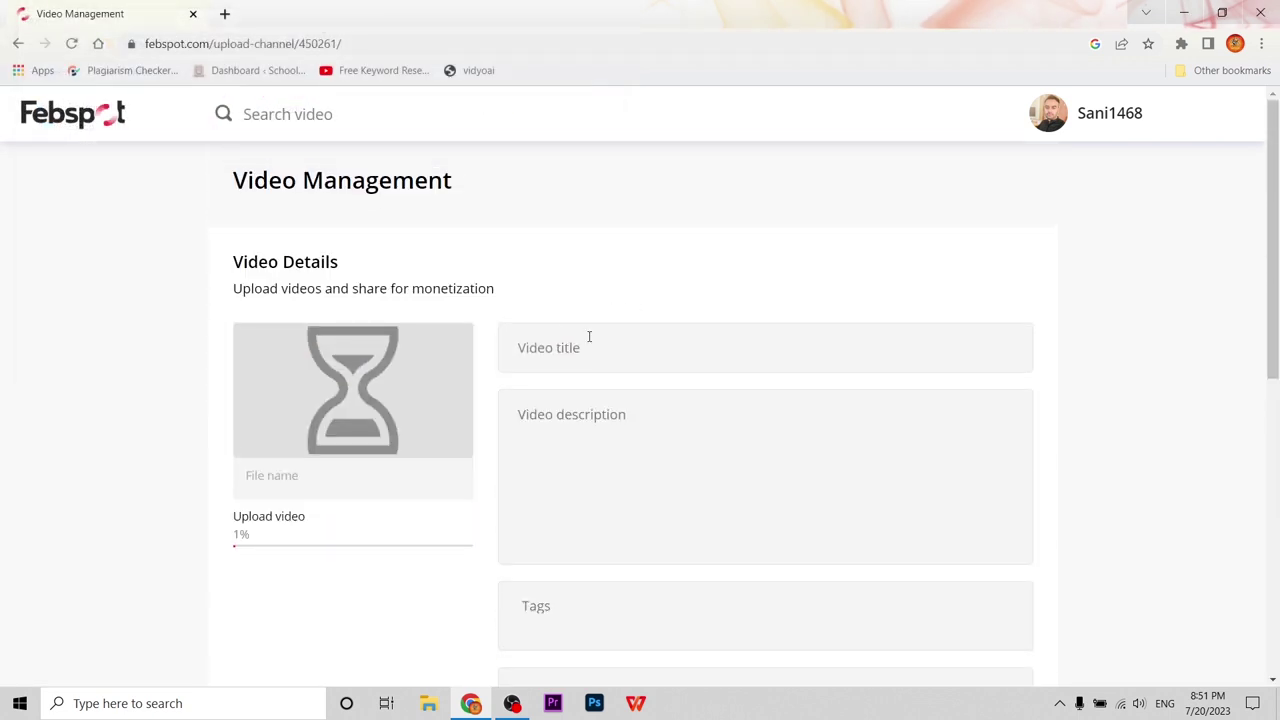
- Examine the title, description, tags and category fields of the video details form, and return to My Videos
click(601, 357)
click(590, 430)
scroll(669, 423, down, 3)
click(550, 372)
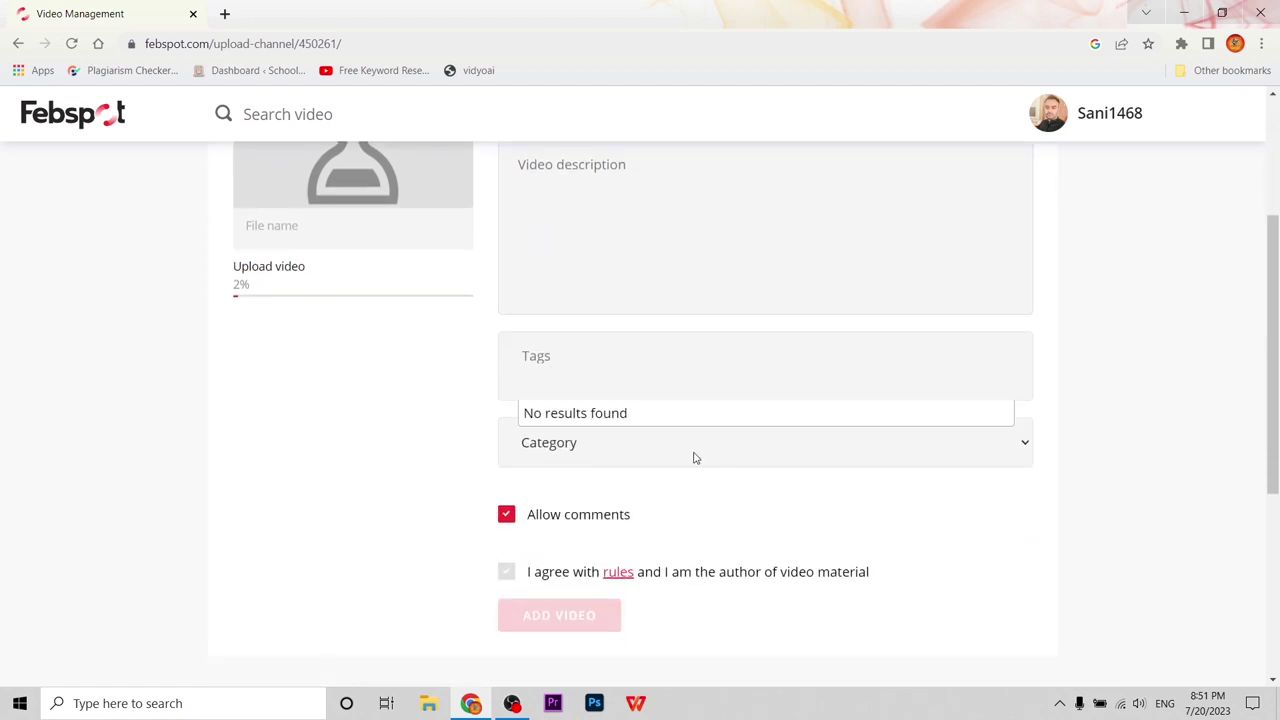
click(692, 455)
click(696, 458)
scroll(509, 531, up, 3)
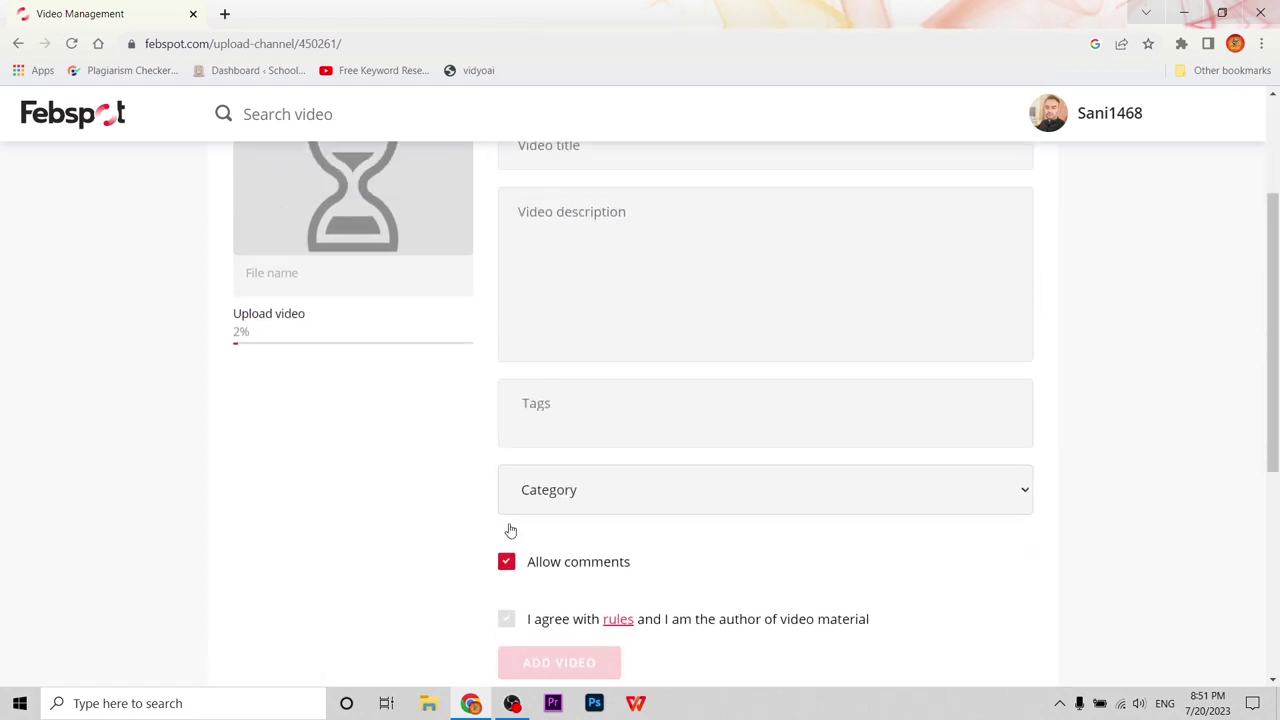
click(18, 44)
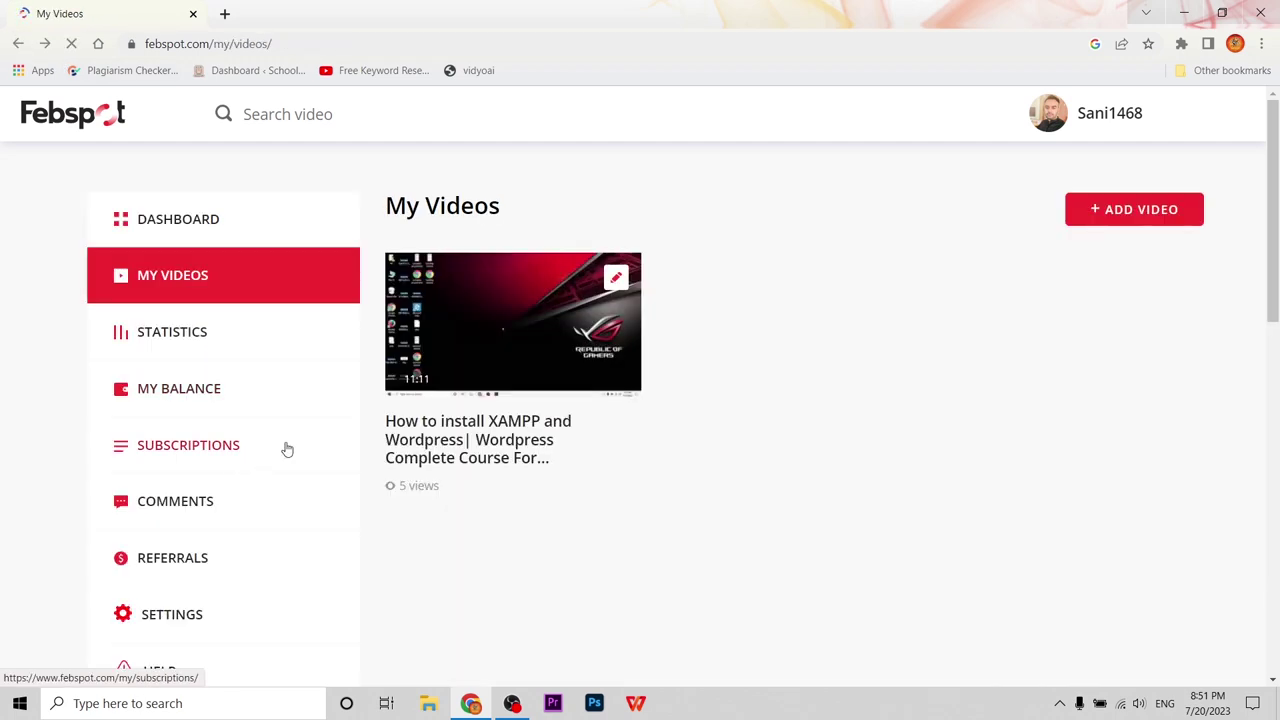
- Open the Subscriptions page and look over the account sections and the refer-a-friend offer
scroll(703, 487, down, 2)
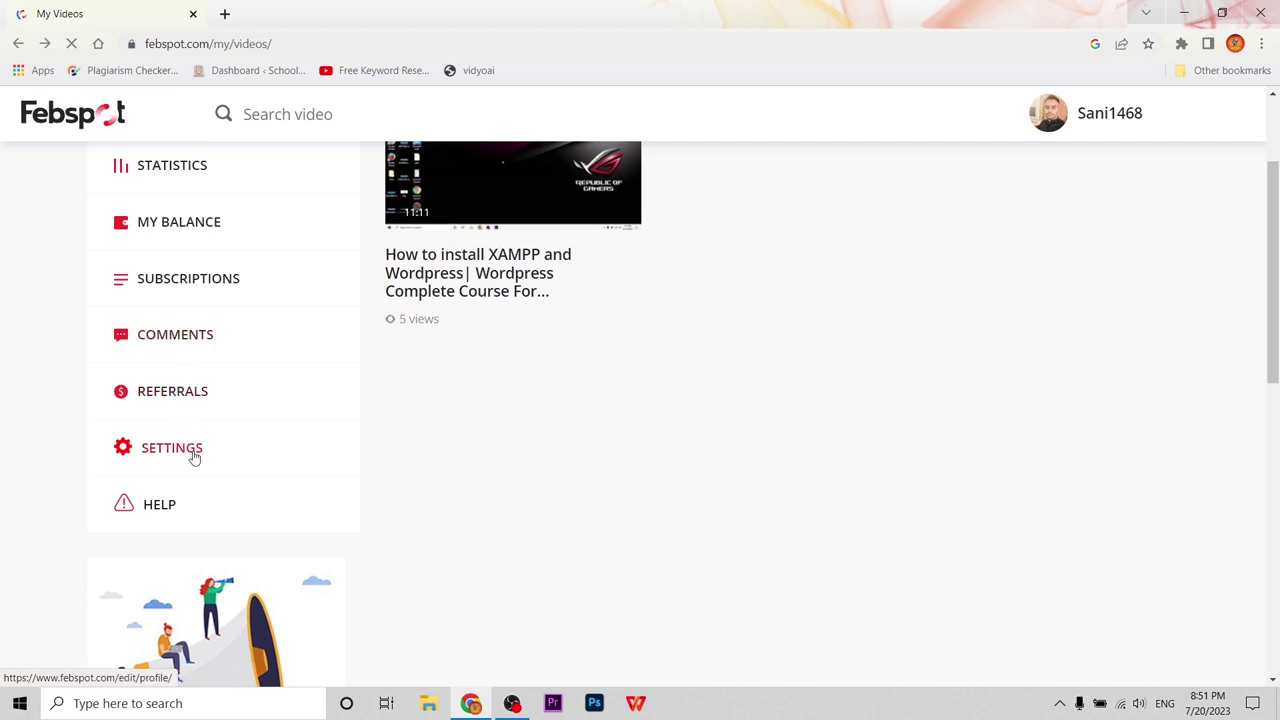
scroll(400, 445, down, 3)
scroll(545, 443, down, 2)
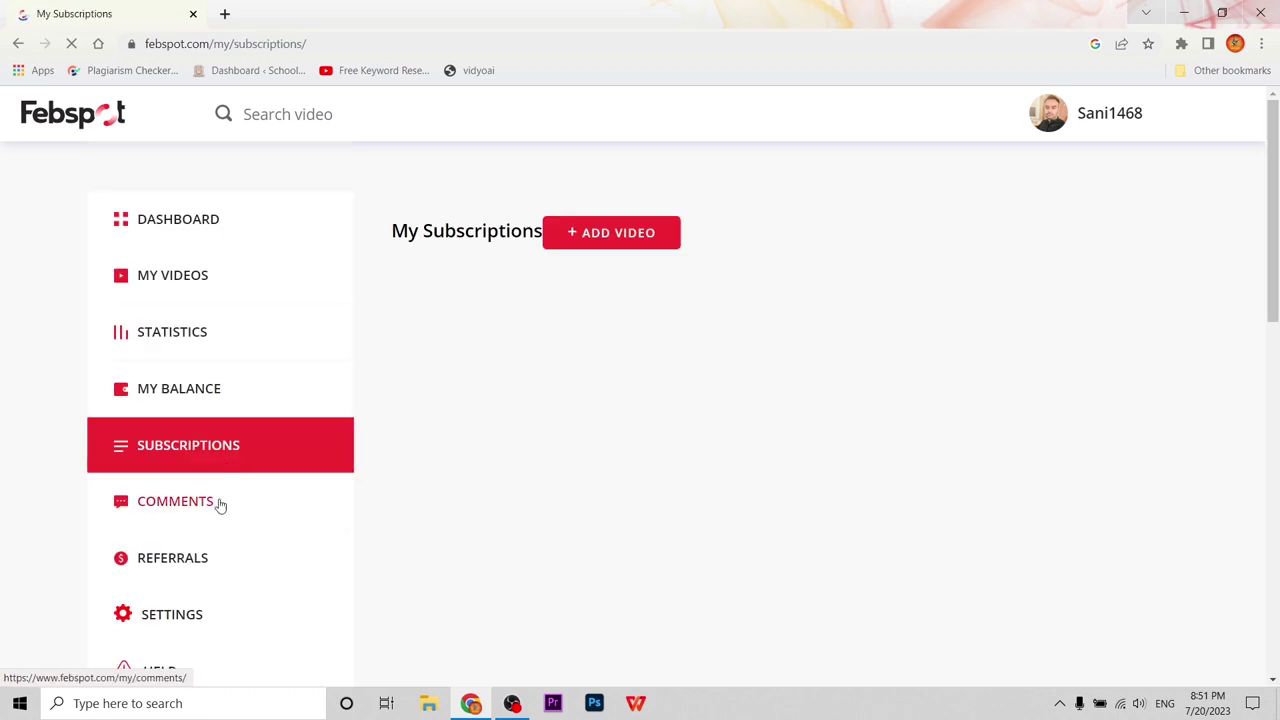
scroll(400, 480, down, 8)
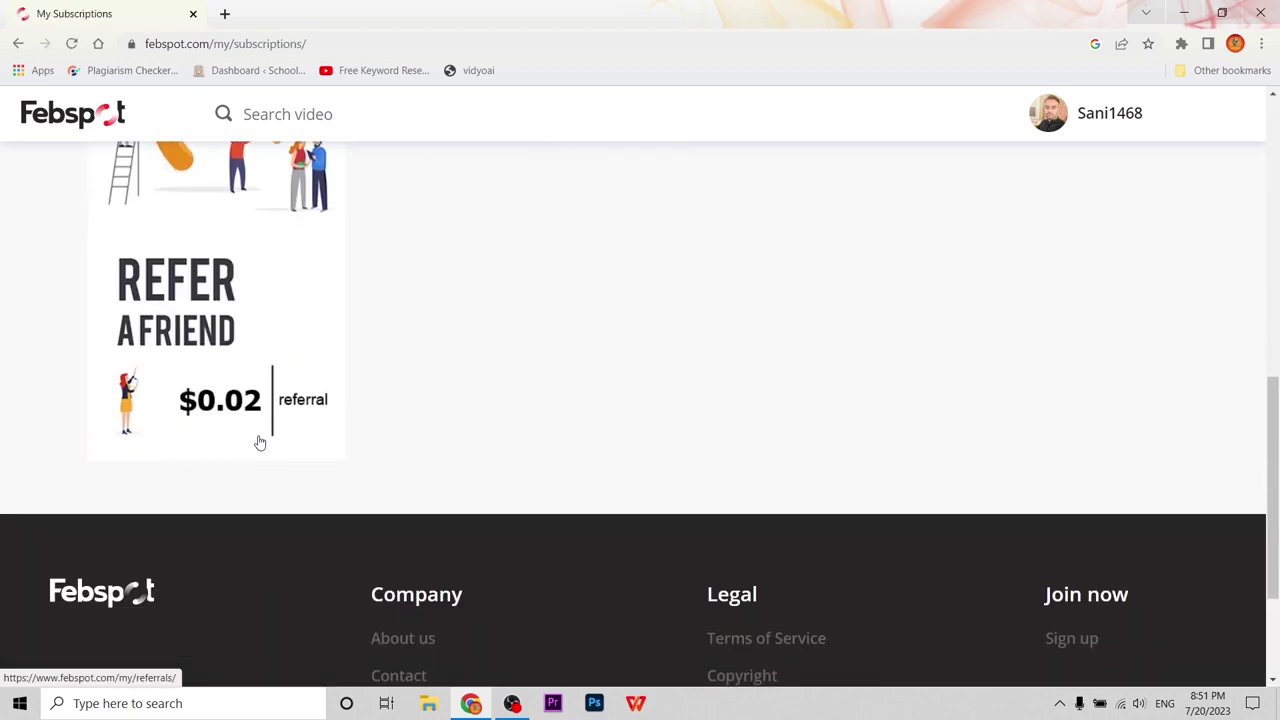
scroll(403, 380, up, 10)
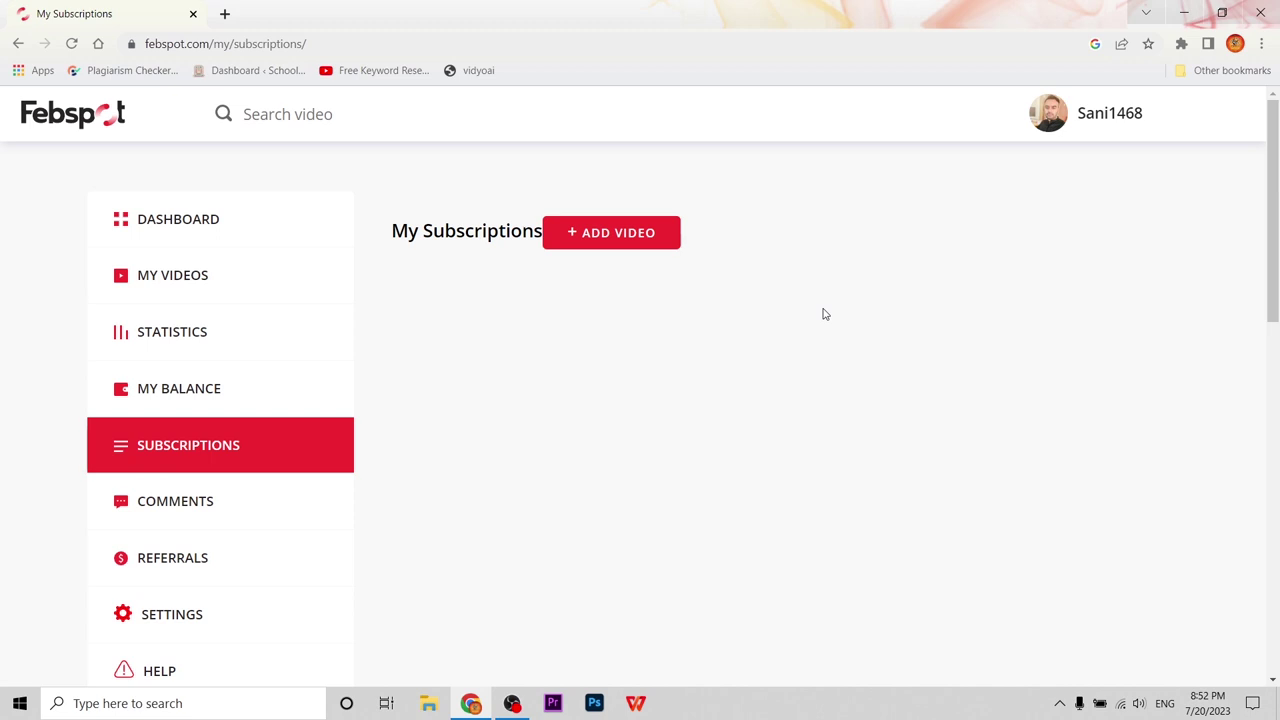
scroll(200, 340, down, 1)
scroll(188, 313, up, 1)
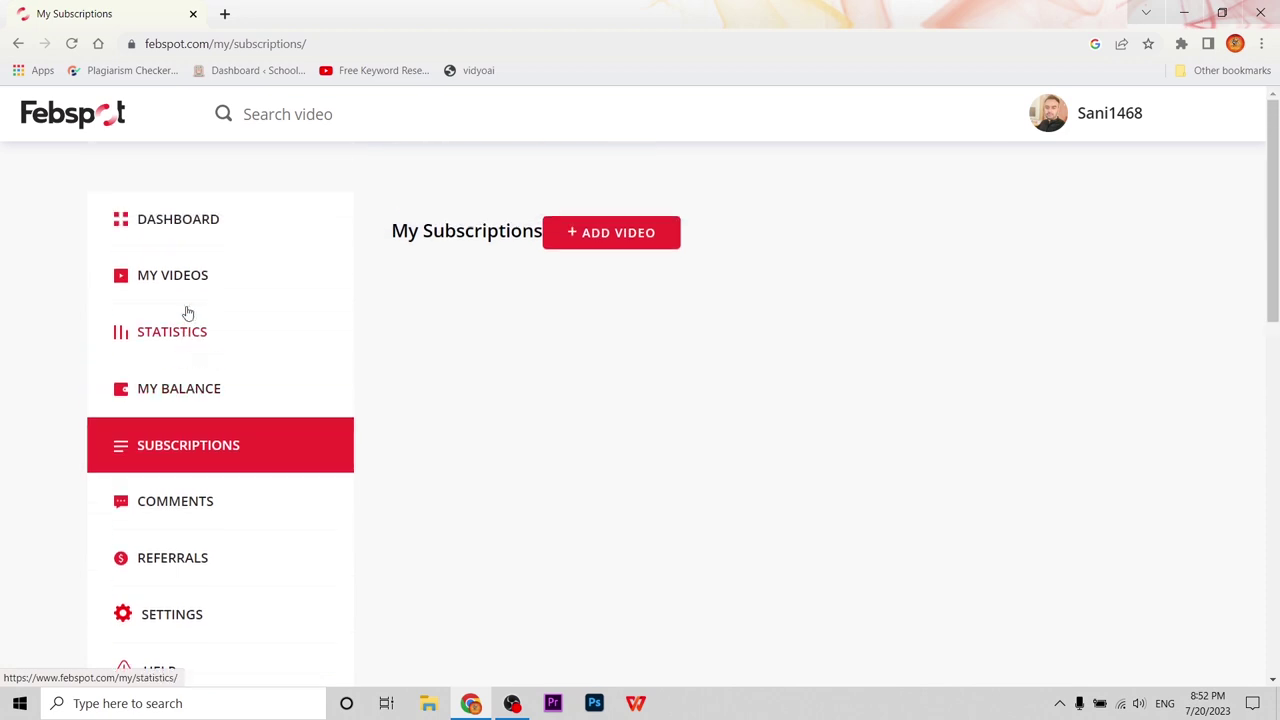
- Open the balance section and review the PayPal, bank account and (USDT) TRC-20 payout options in the wallet settings
click(198, 390)
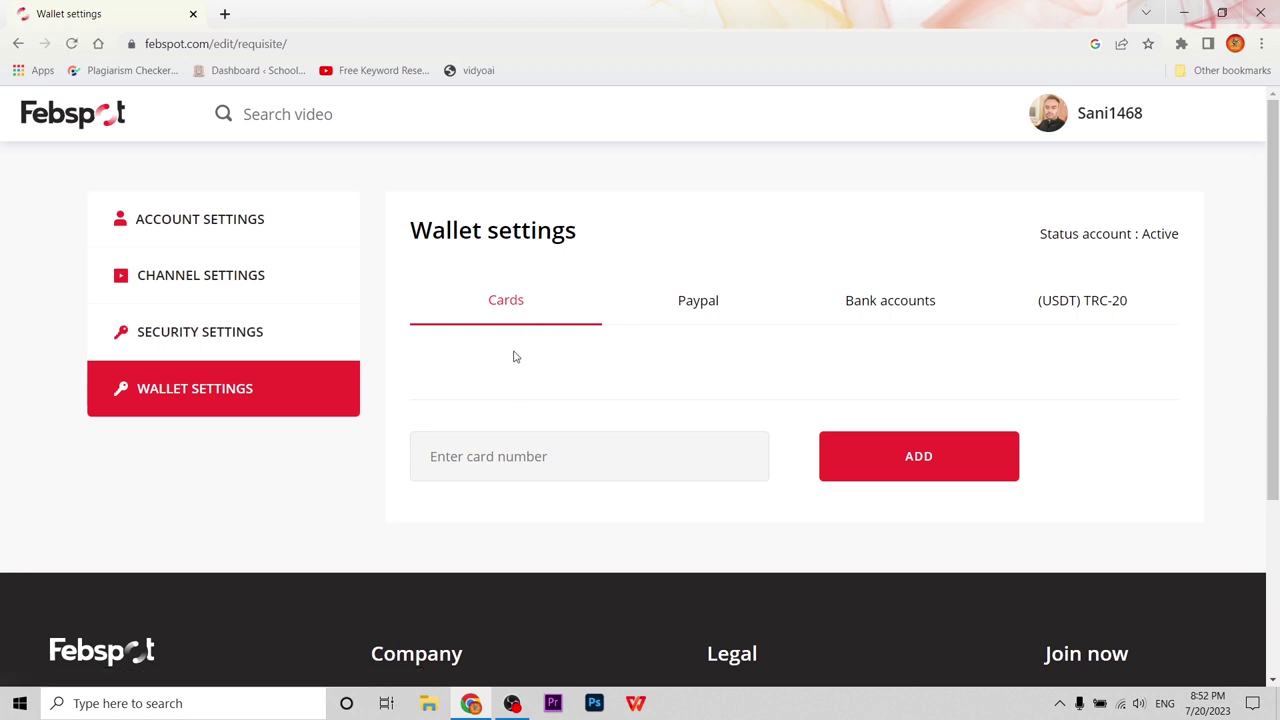
click(697, 317)
click(882, 316)
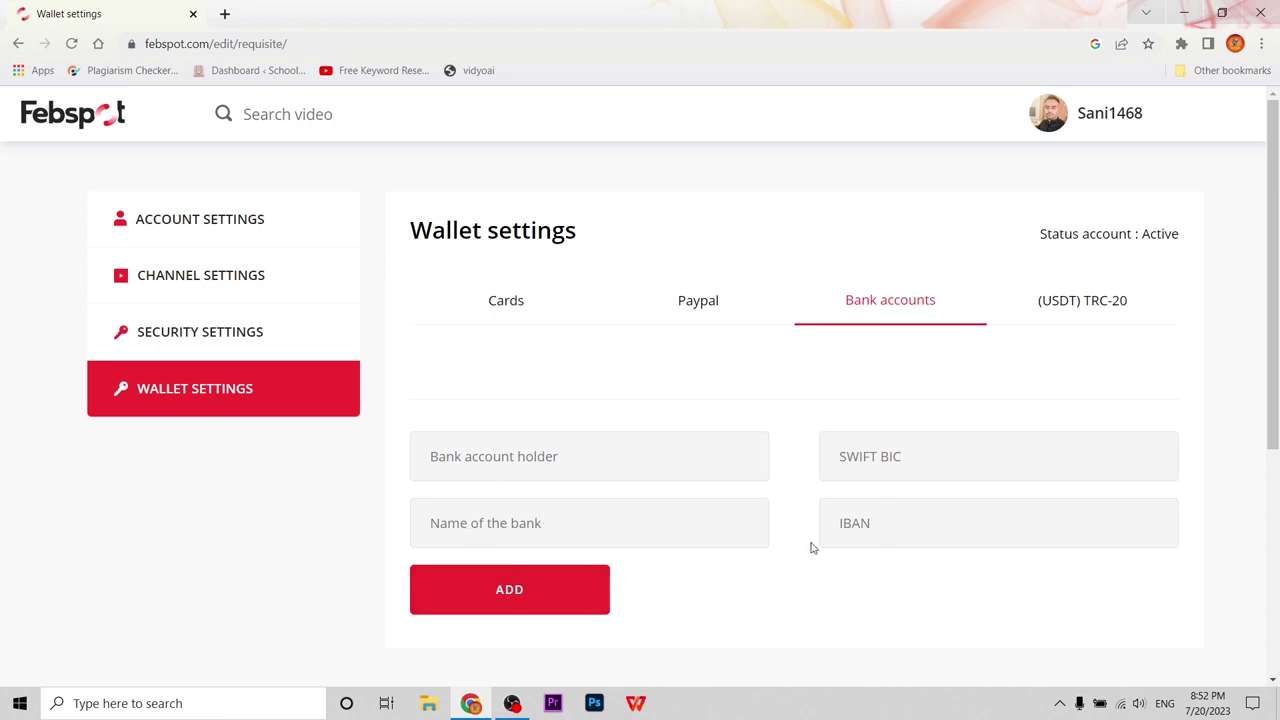
click(1070, 304)
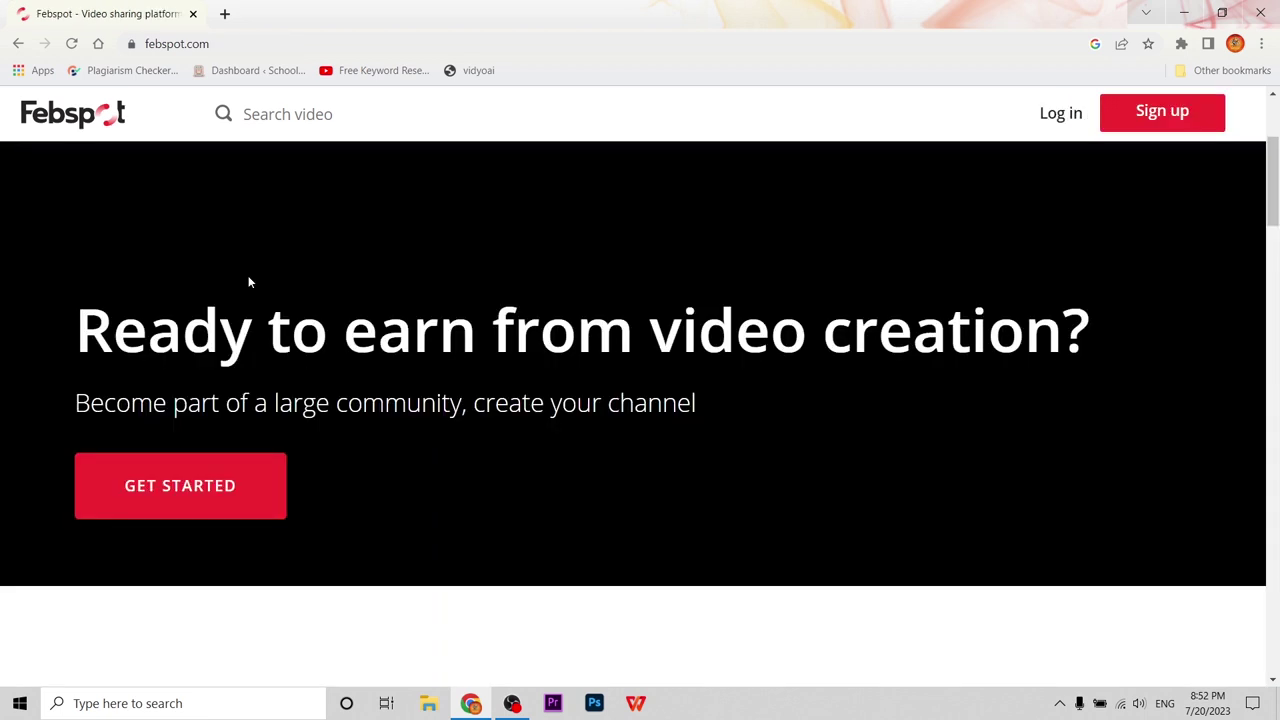
- Set the home page earnings calculator to 1,000 video views and 100 invited referrals, and highlight the potential annual income figure
scroll(250, 282, down, 15)
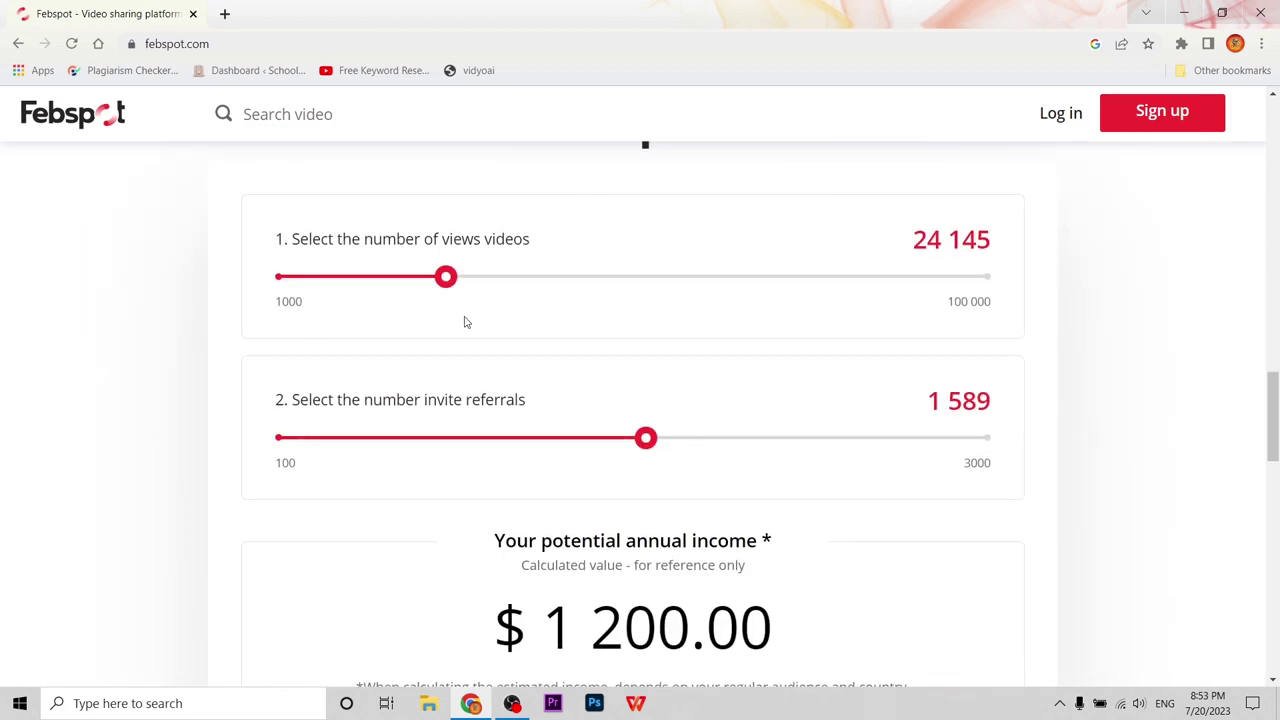
drag(449, 283, 127, 288)
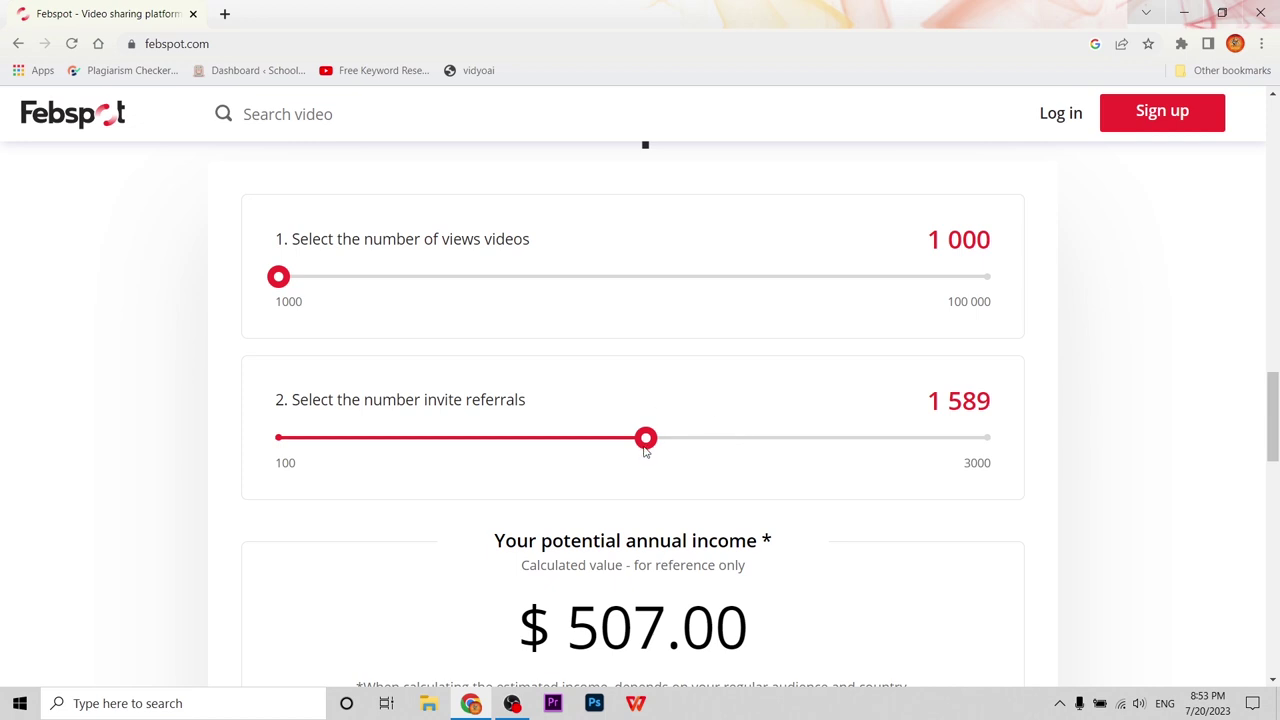
drag(646, 440, 200, 438)
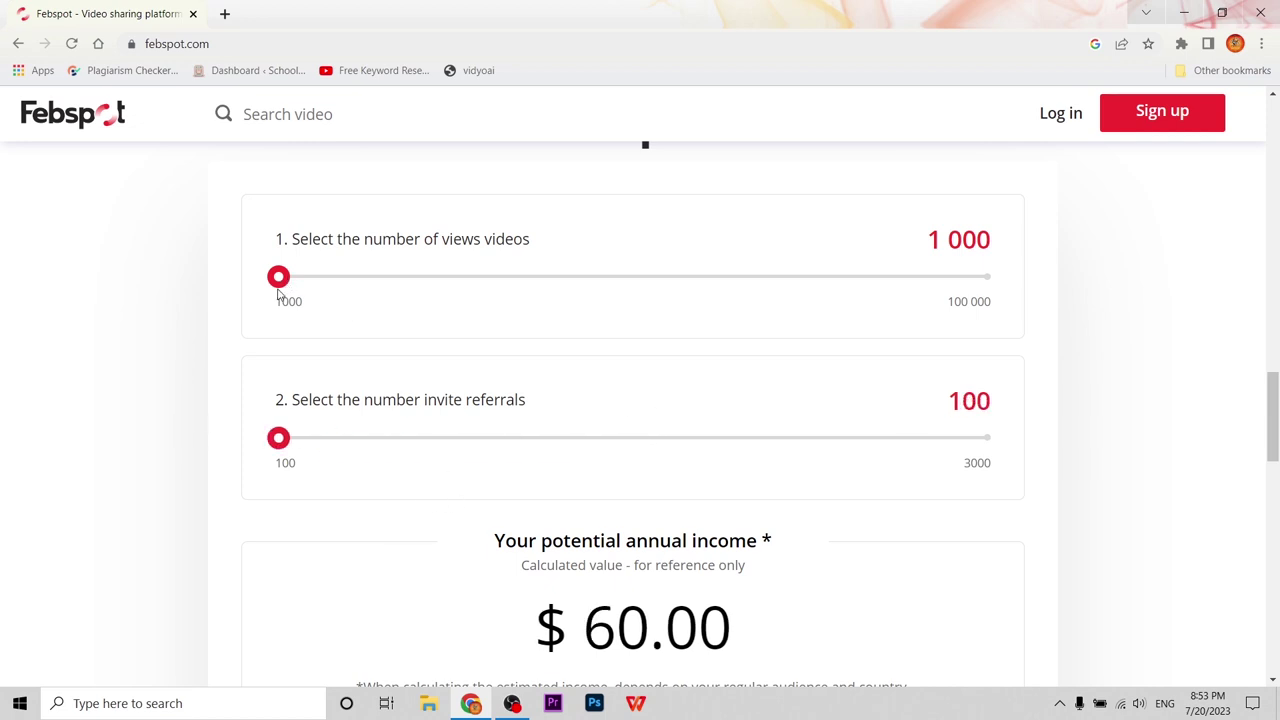
scroll(291, 317, down, 2)
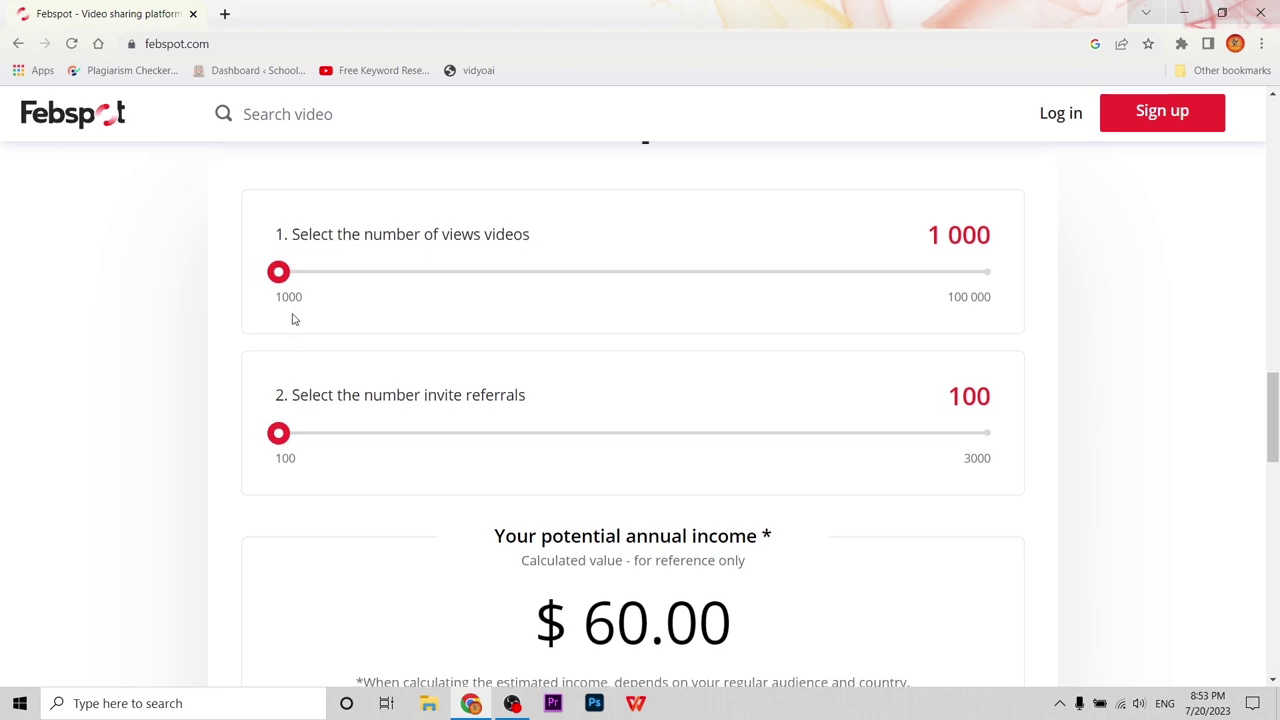
drag(583, 460, 652, 460)
- Increase the number of video views in the earnings calculator and check the potential annual income
scroll(300, 268, up, 2)
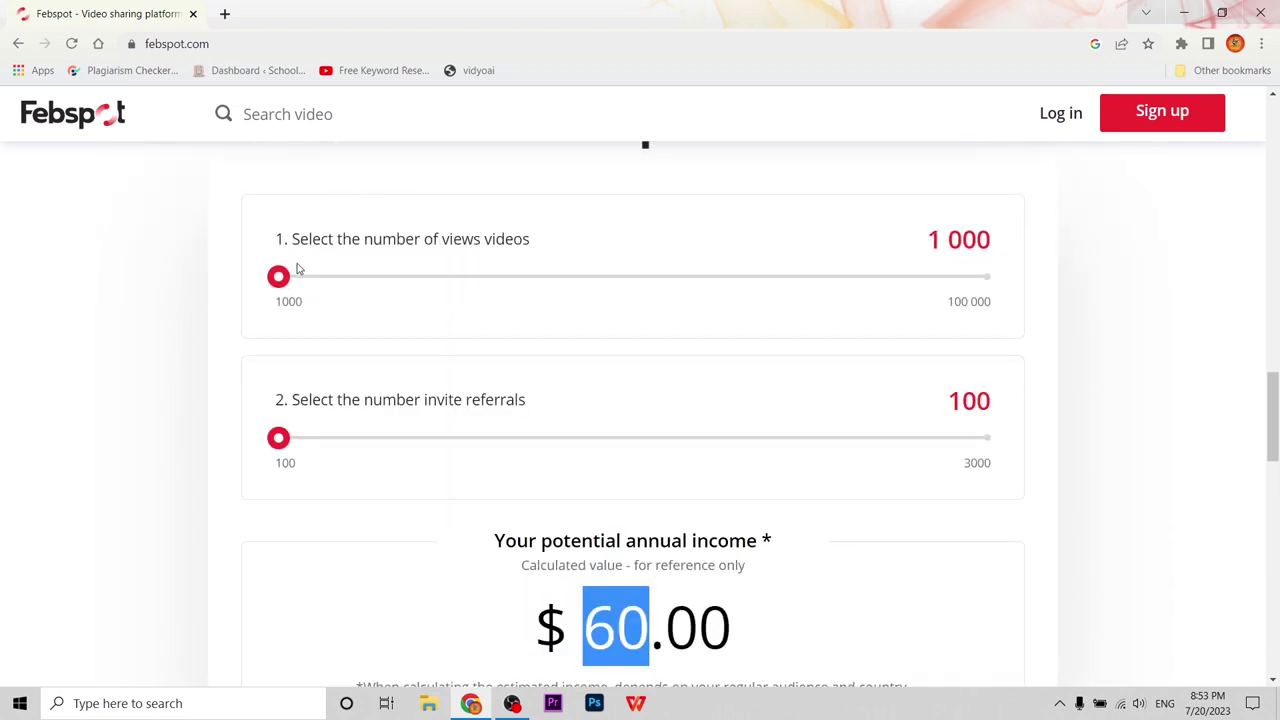
drag(280, 280, 351, 283)
scroll(970, 340, down, 3)
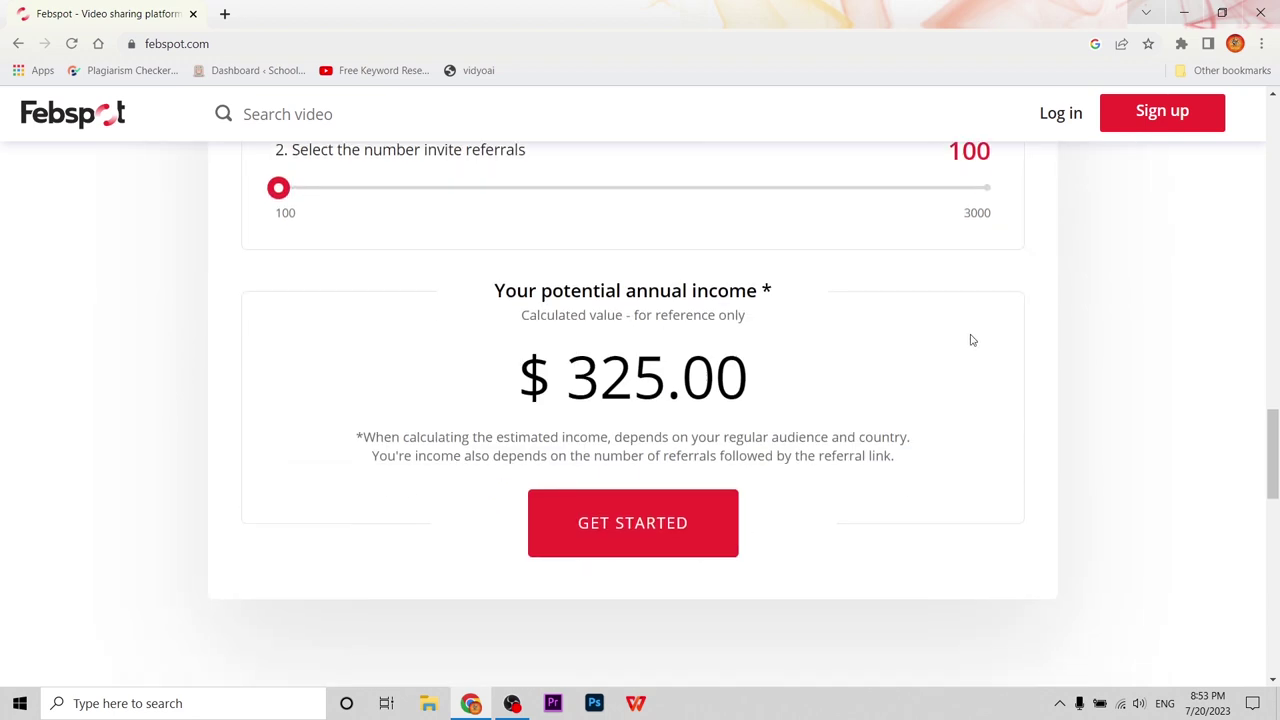
- Highlight the potential annual income figure, and look over the calculator settings and the How it works section
scroll(846, 403, up, 2)
drag(666, 543, 566, 543)
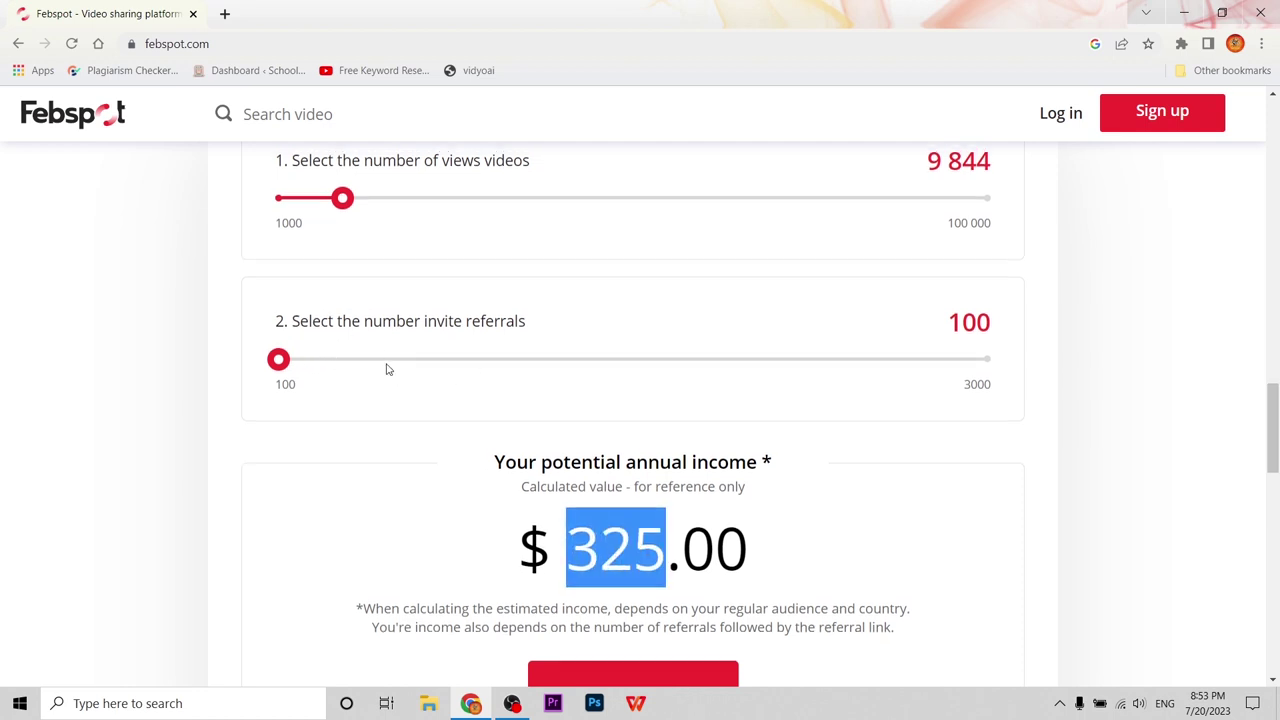
scroll(386, 366, up, 2)
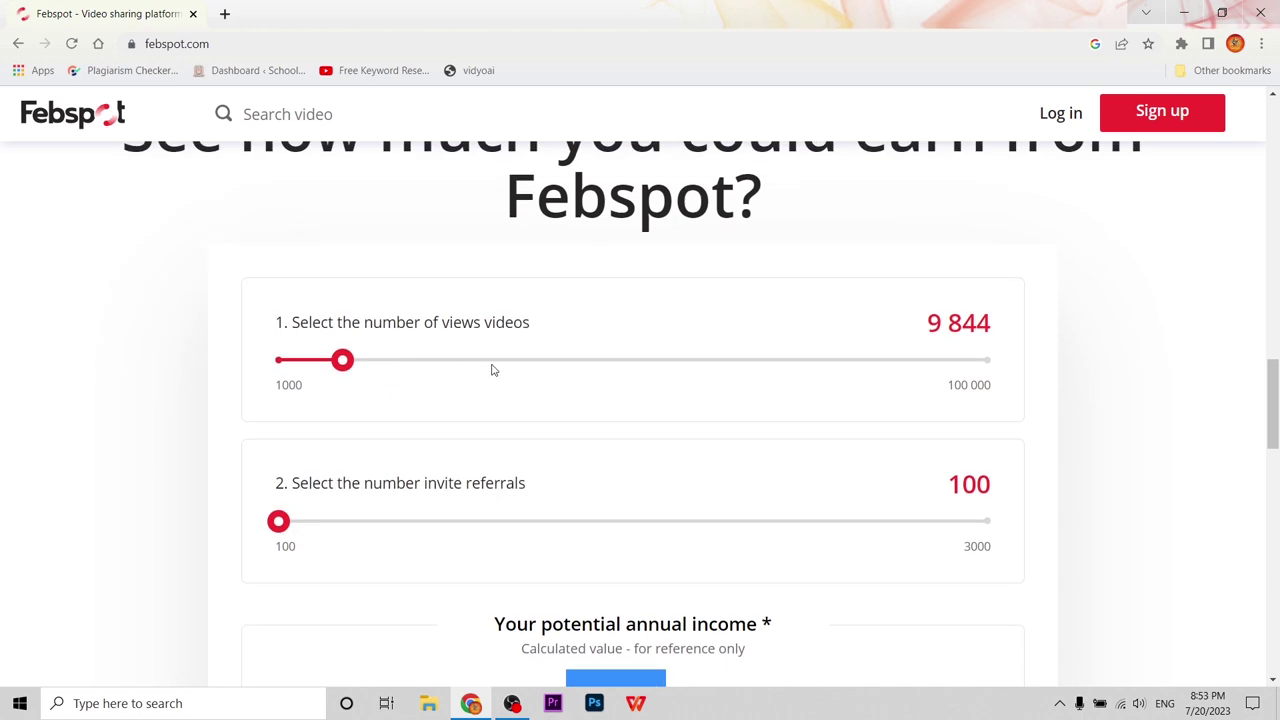
scroll(491, 370, down, 1)
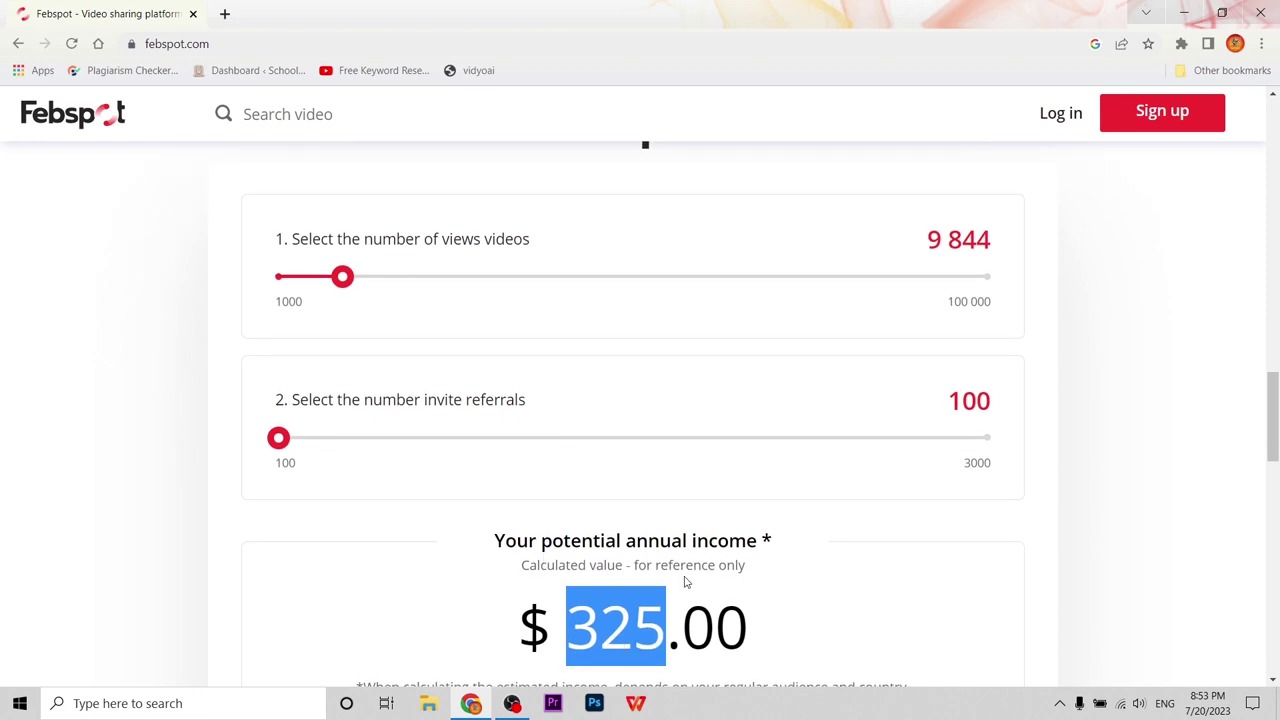
scroll(672, 581, up, 7)
scroll(672, 581, down, 1)
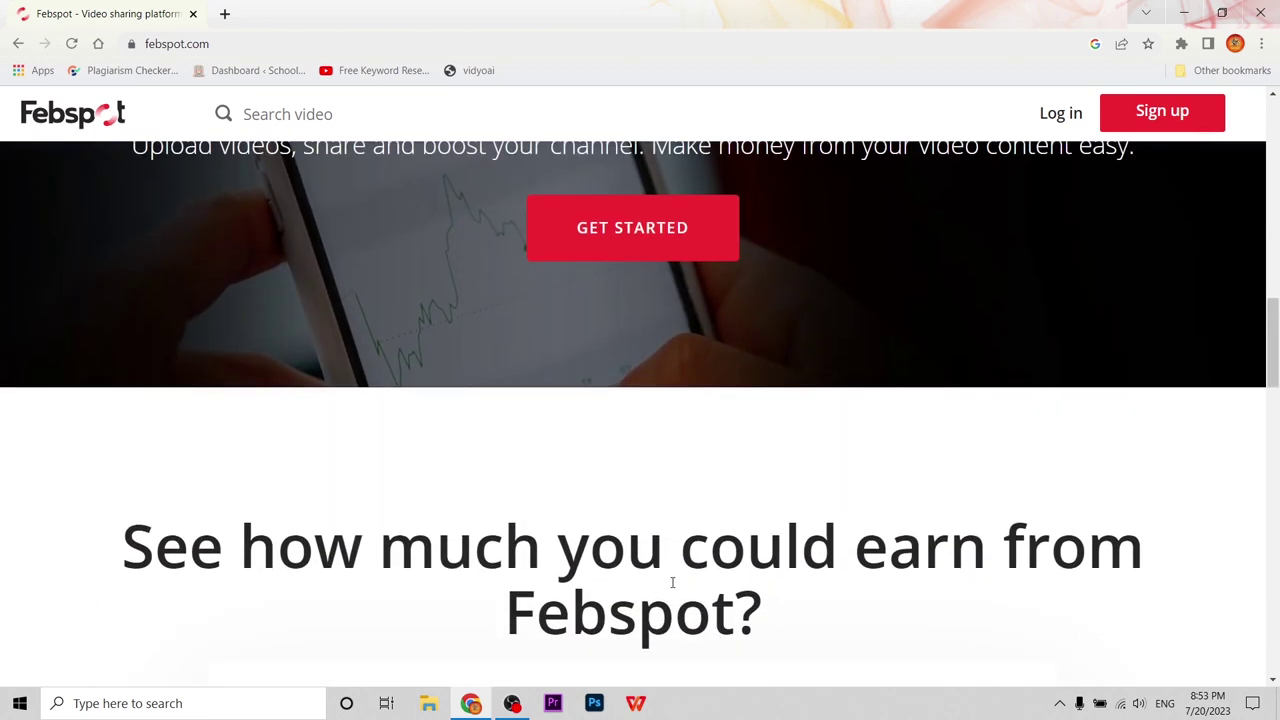
scroll(672, 583, up, 2)
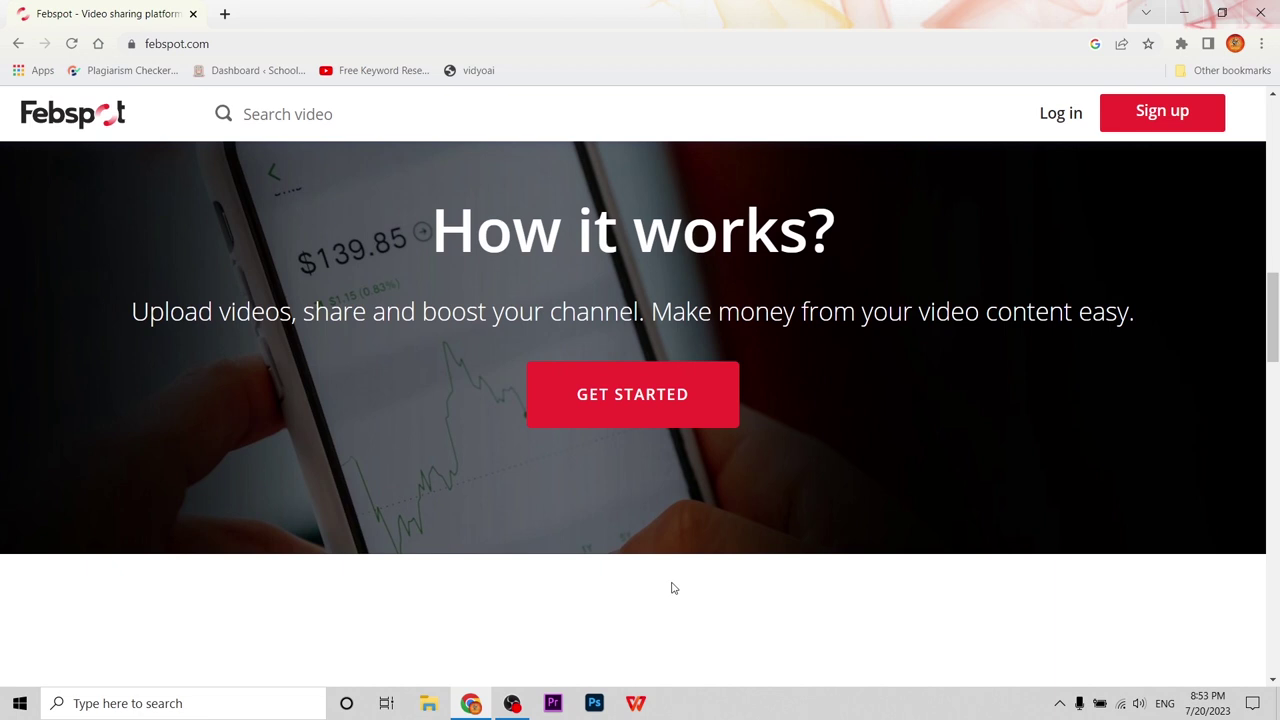
scroll(672, 588, down, 5)
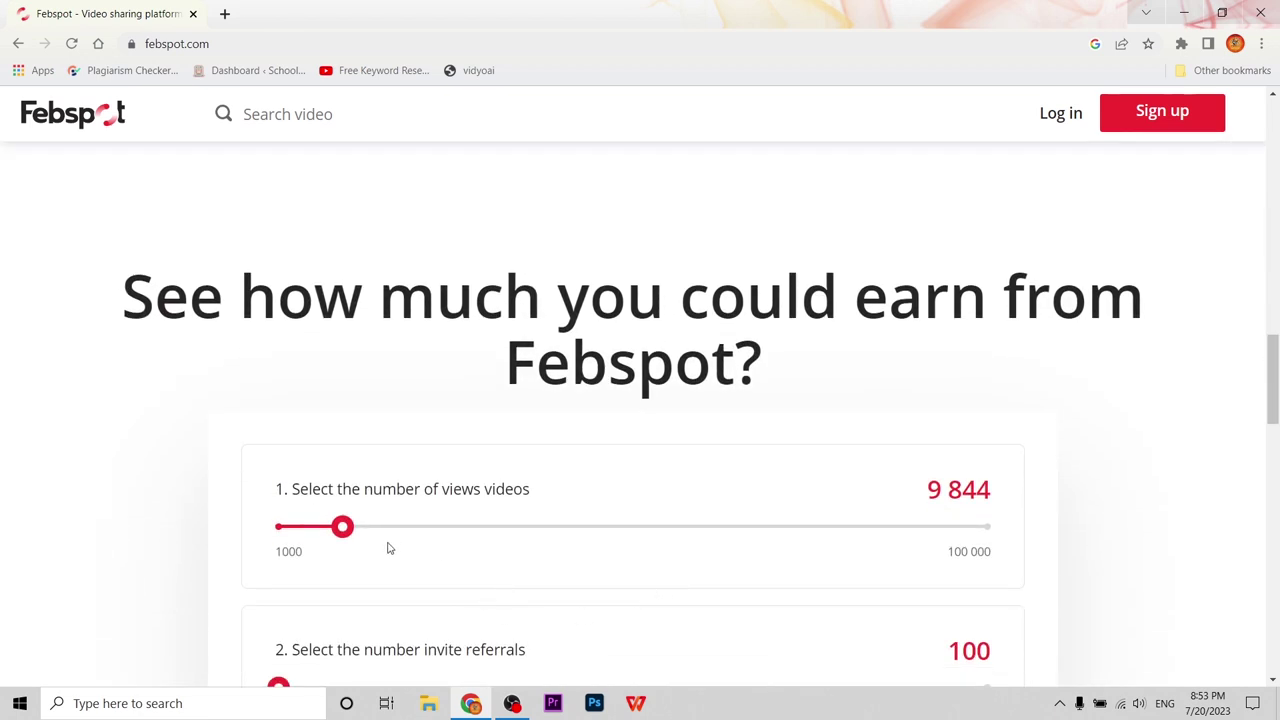
scroll(526, 550, down, 1)
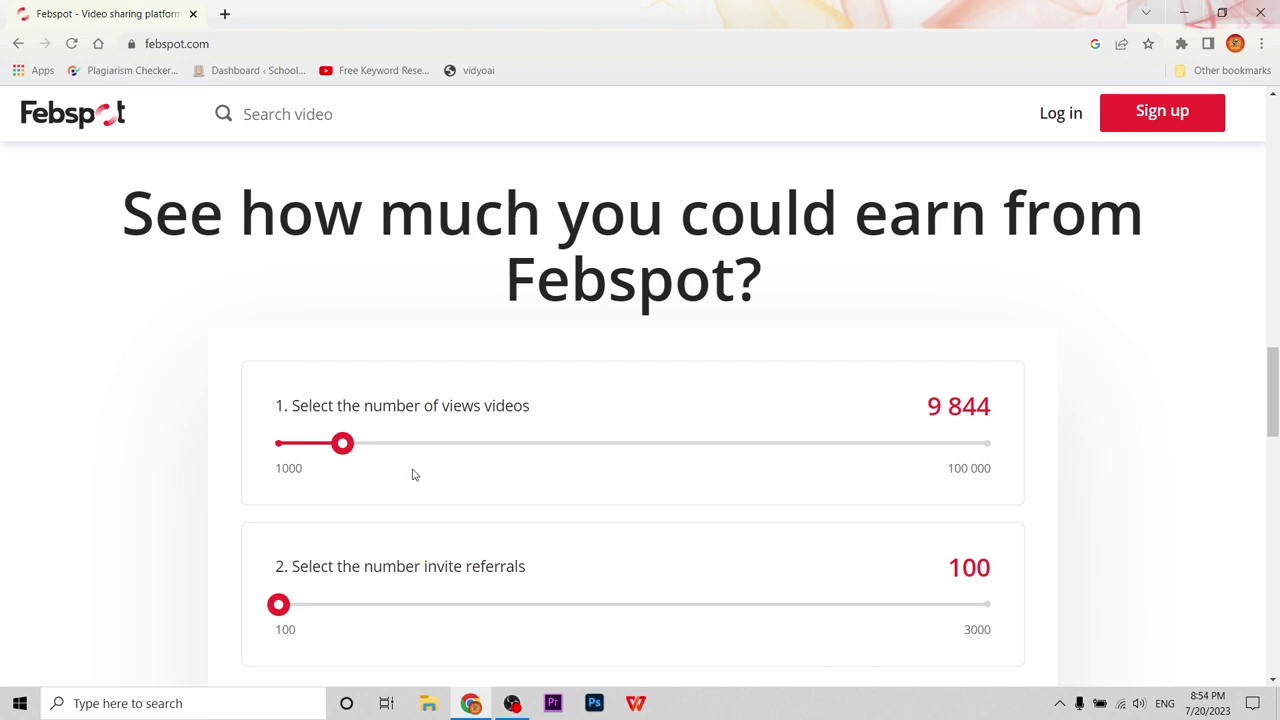
- Highlight the potential annual income, set the calculator's video views to 100,000 and check the recalculated income
scroll(720, 530, down, 3)
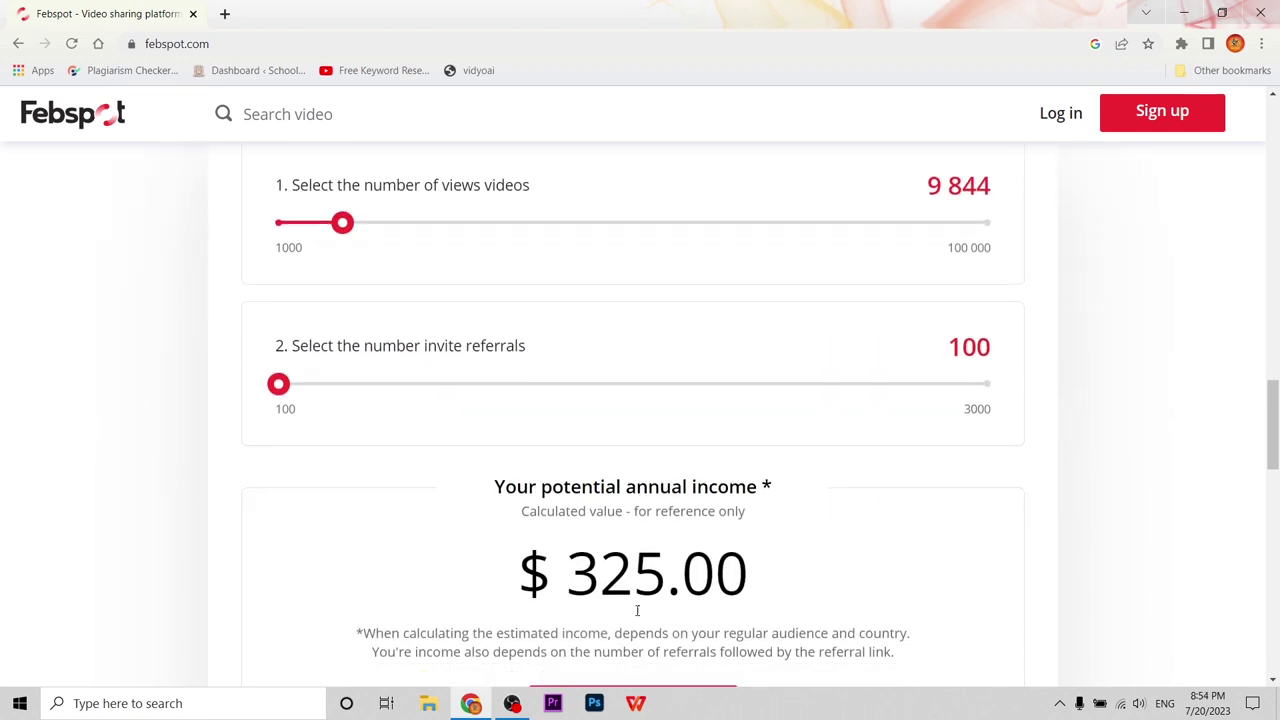
drag(663, 565, 566, 565)
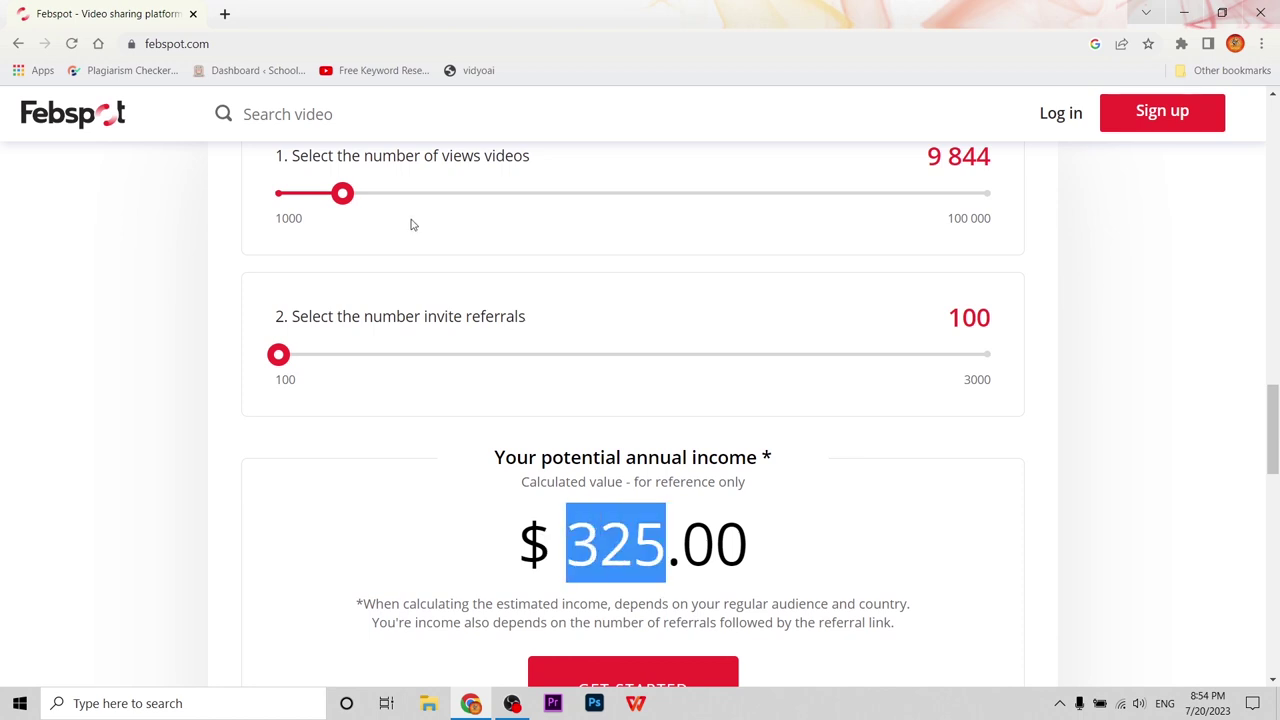
drag(340, 195, 1010, 242)
scroll(1130, 320, up, 3)
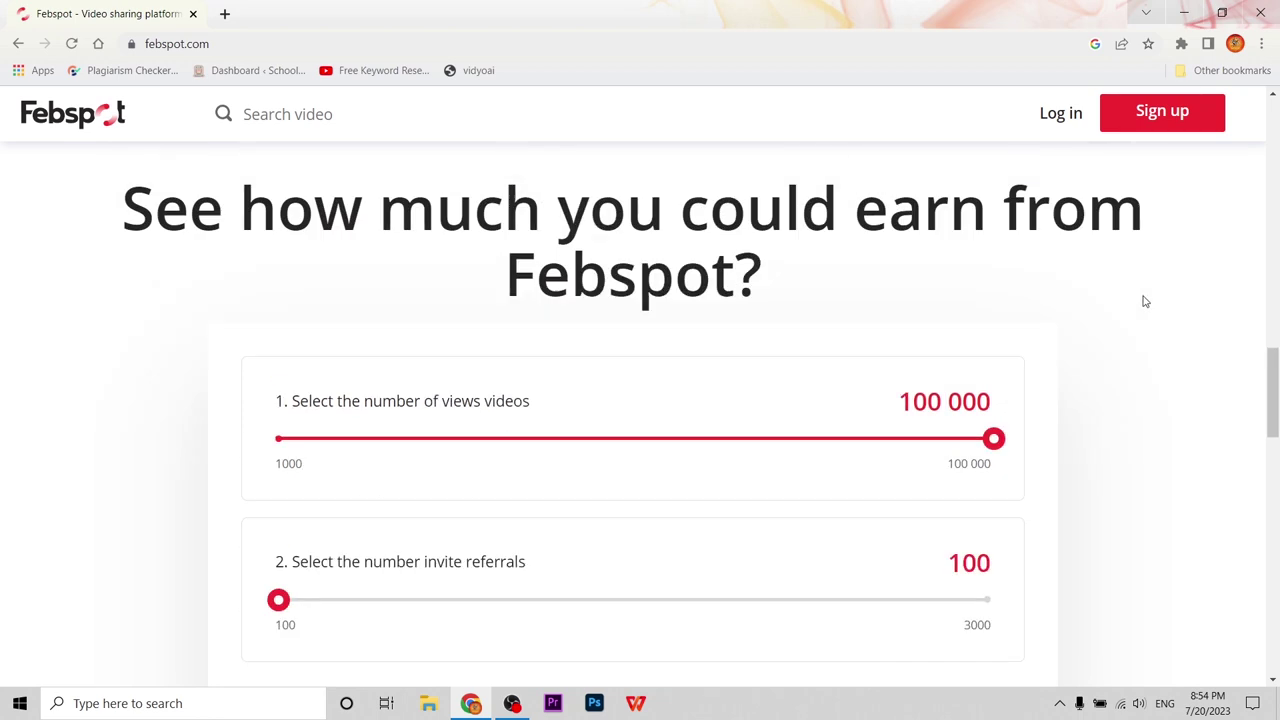
scroll(1000, 400, down, 1)
scroll(951, 448, down, 3)
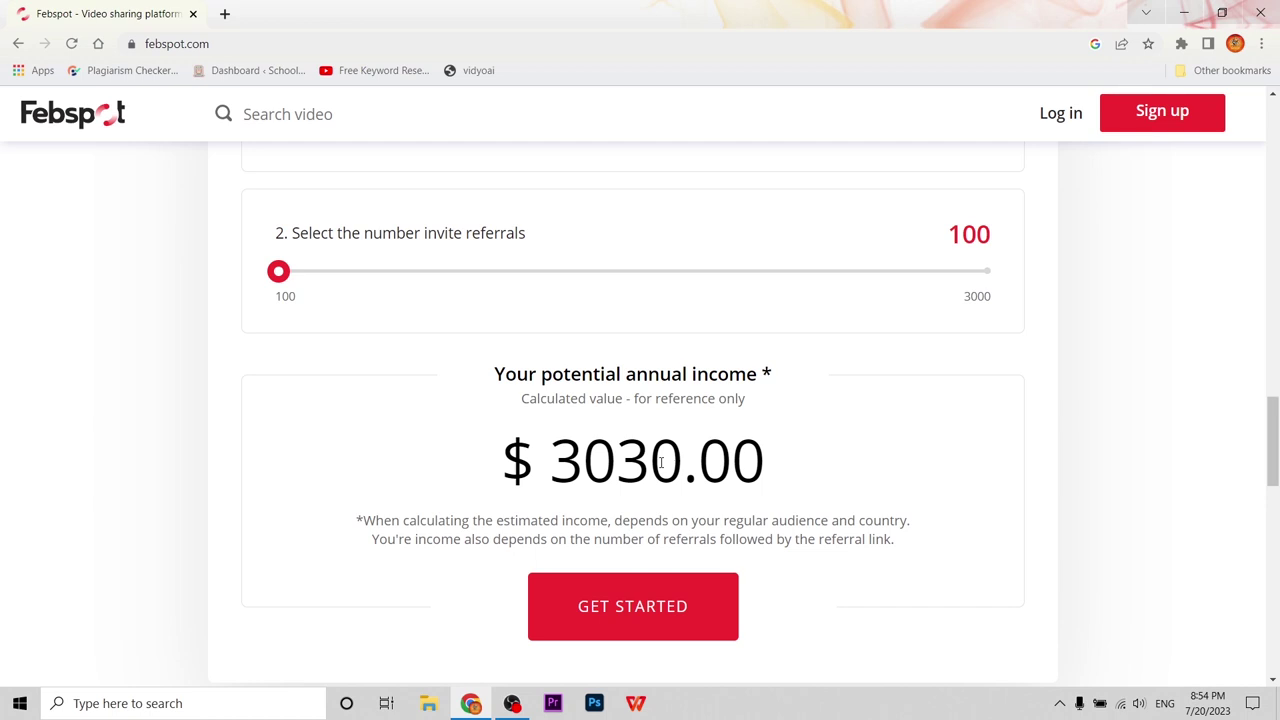
scroll(645, 495, up, 2)
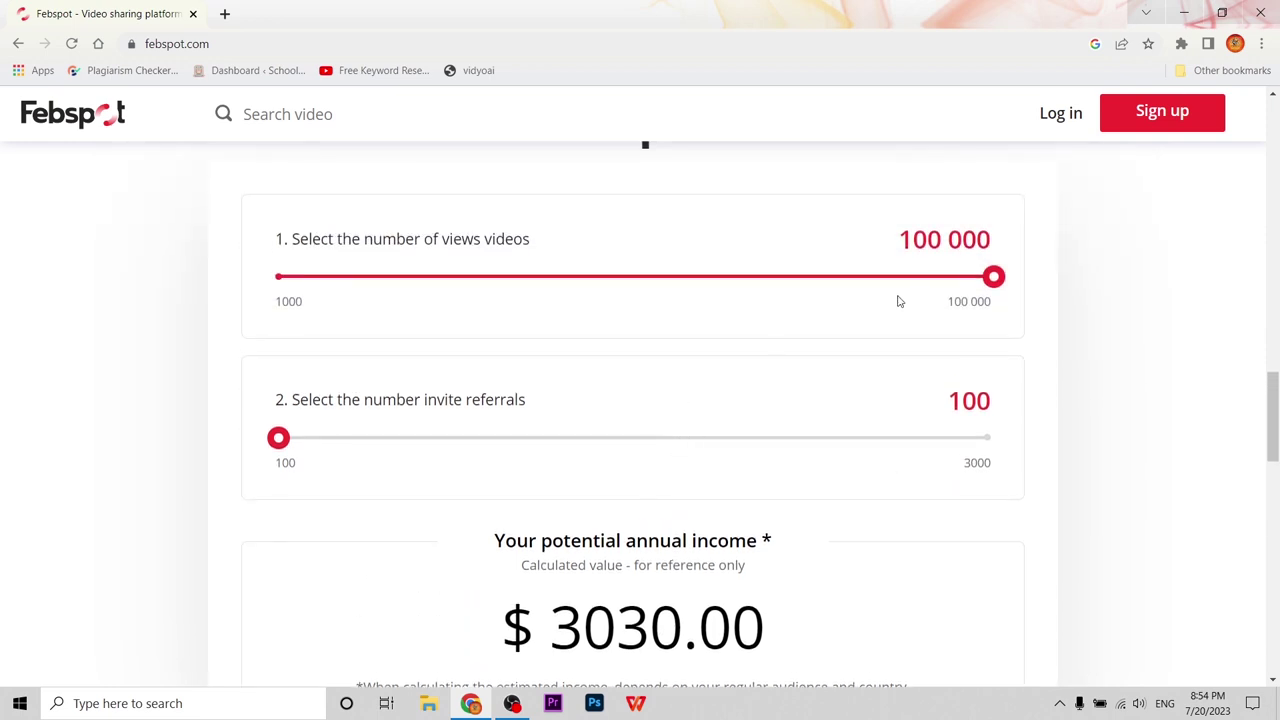
- Set the number of video views back to 1,000 and check the potential annual income
drag(991, 279, 254, 277)
scroll(539, 485, down, 4)
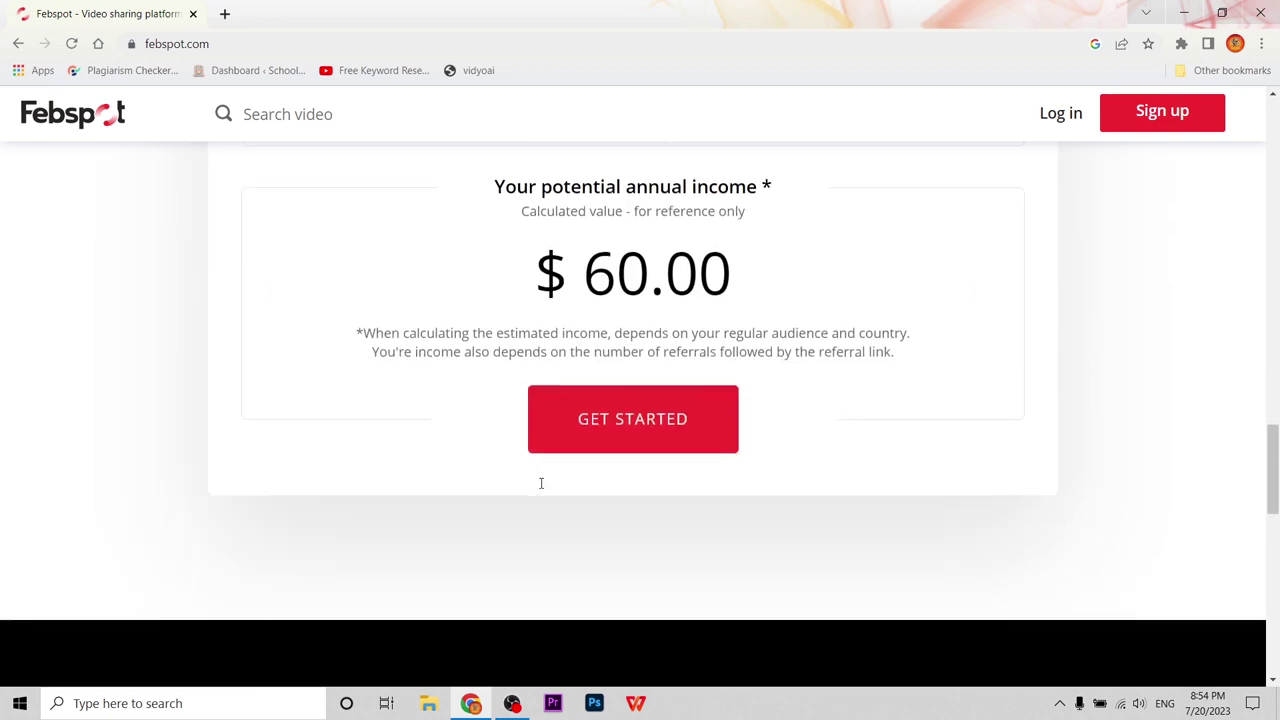
scroll(540, 482, down, 2)
scroll(566, 470, up, 1)
- Review the Drive Revenue section on minimum payout, video monetization, ads and referral earnings, and return to the earnings calculator
scroll(566, 470, down, 3)
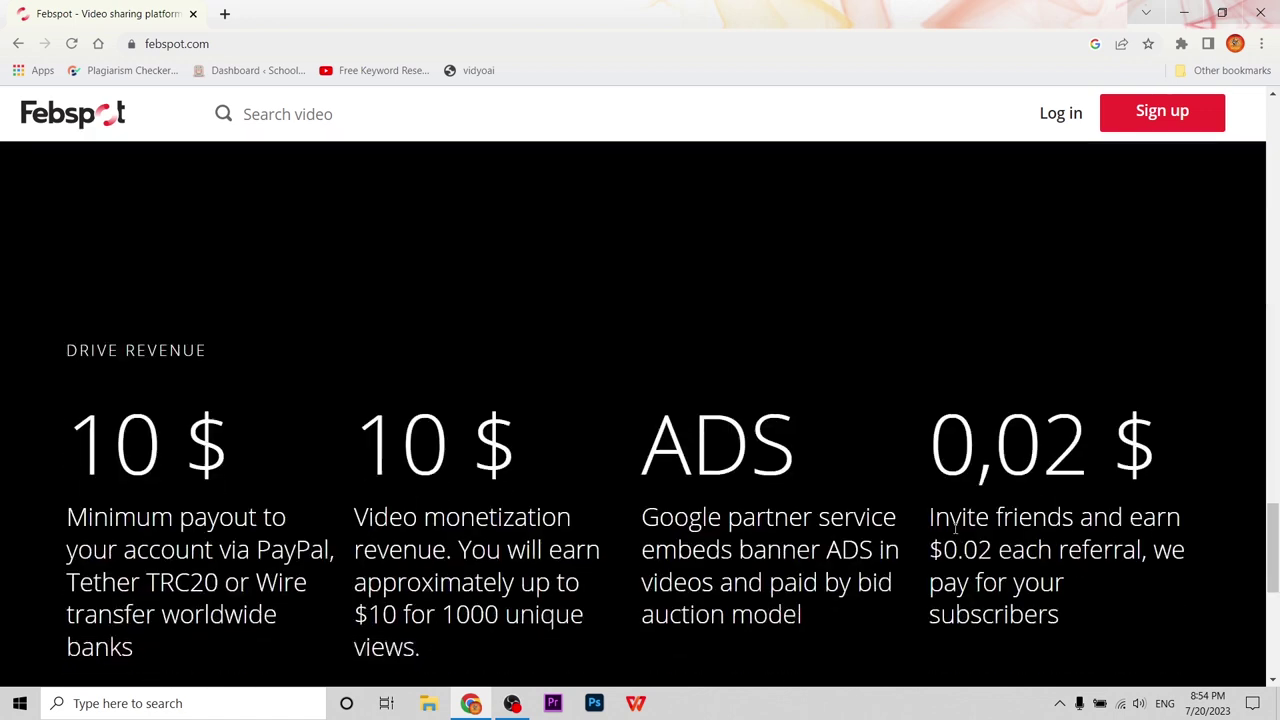
double_click(934, 427)
click(775, 418)
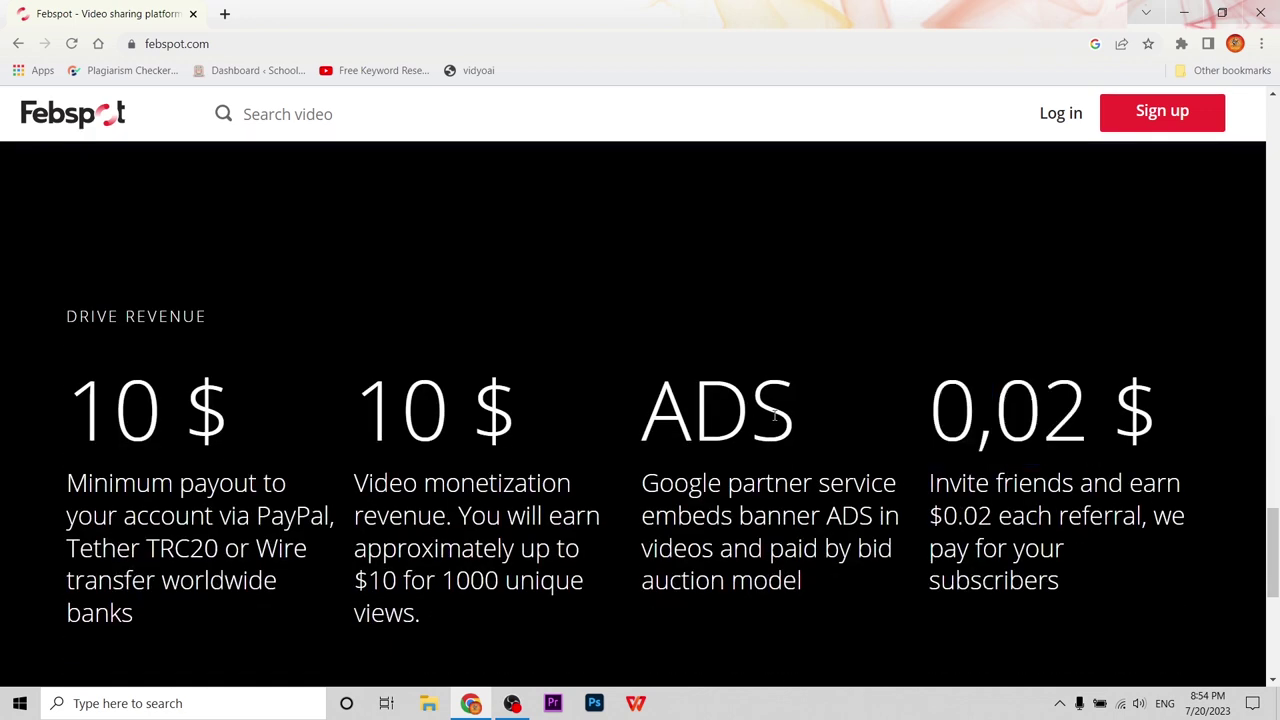
drag(775, 418, 584, 428)
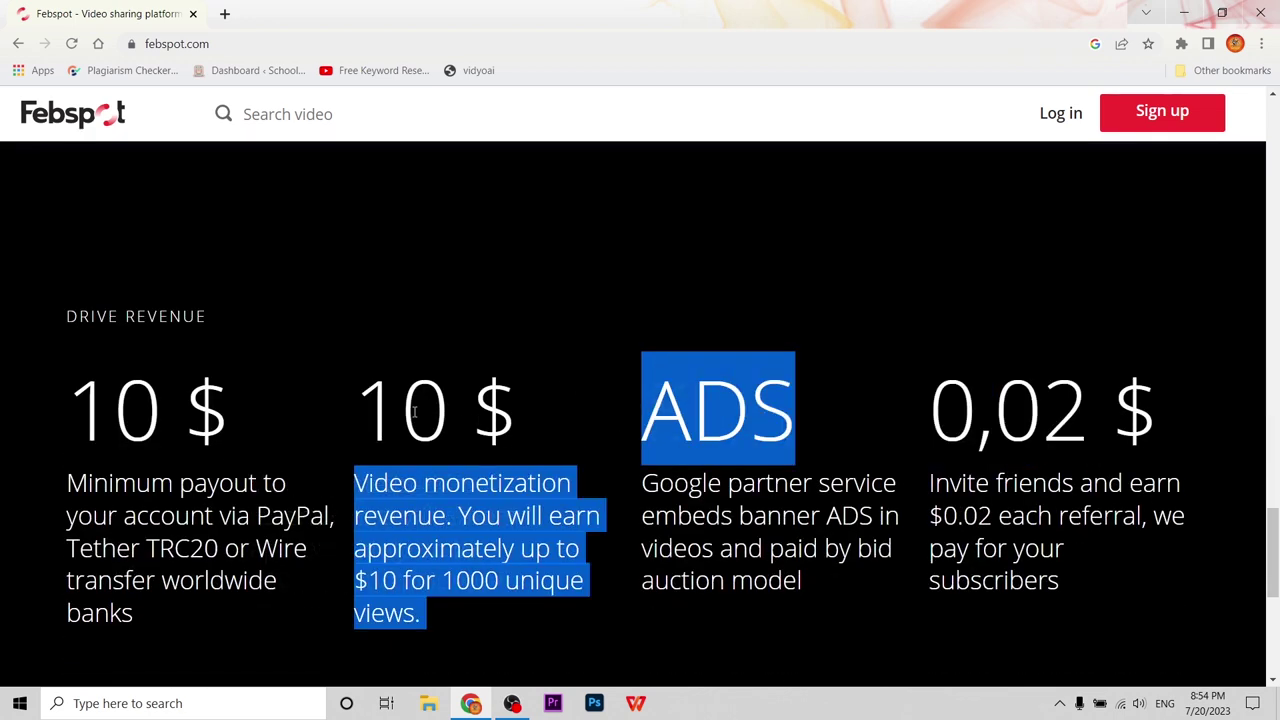
click(404, 342)
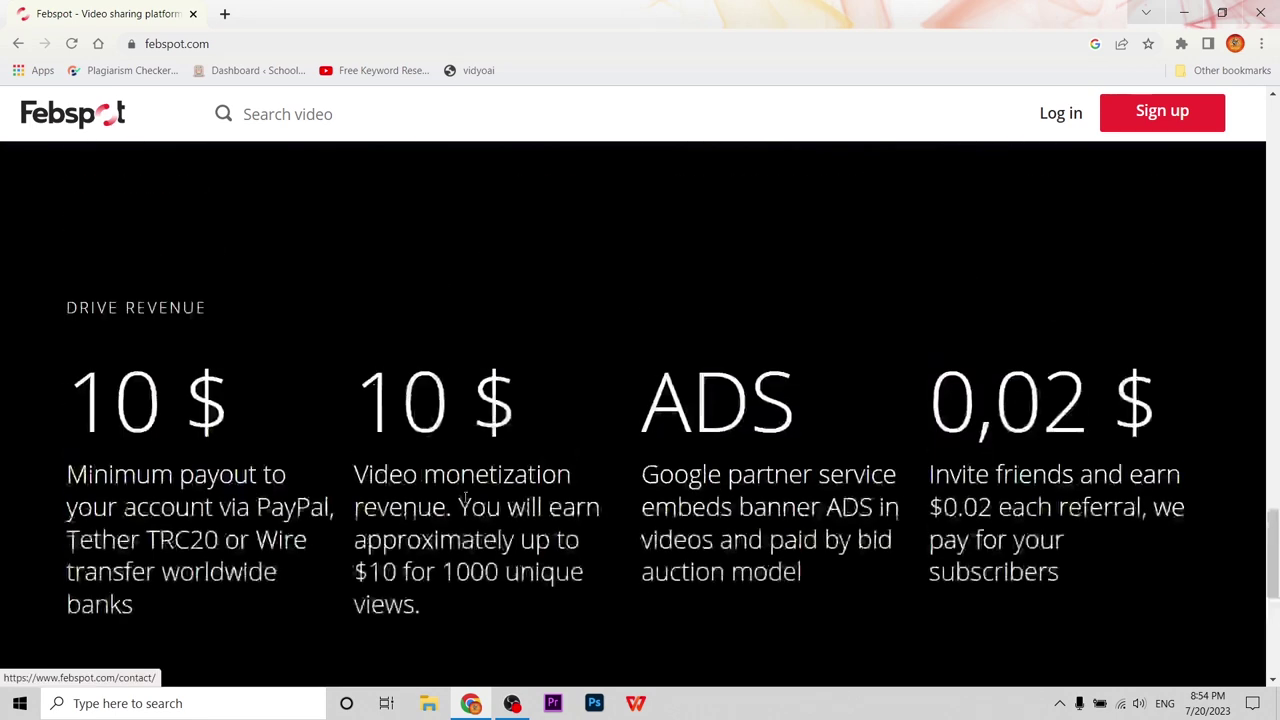
scroll(490, 514, down, 5)
scroll(490, 514, up, 5)
scroll(538, 520, down, 3)
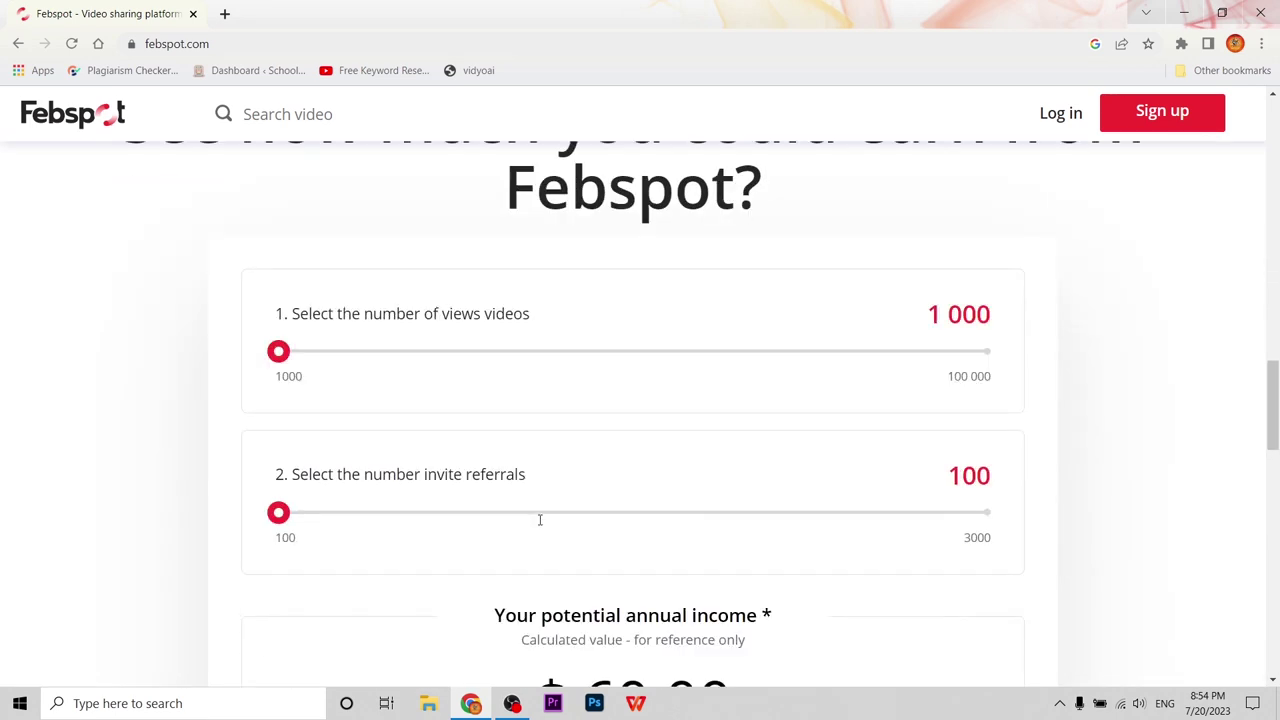